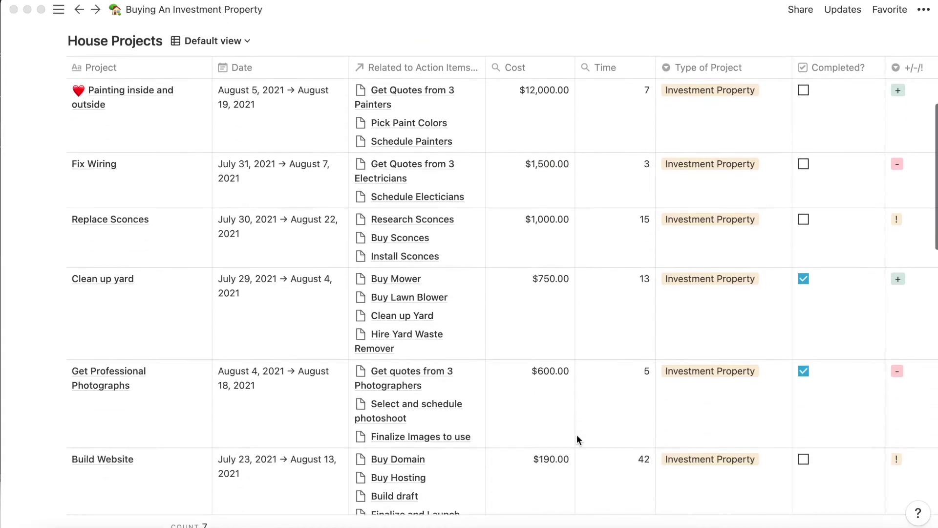
Step: Scroll through the example database pages to reach the September 2021 Ad Production calendar
scroll(578, 439, "down", 3)
scroll(578, 439, "up", 5)
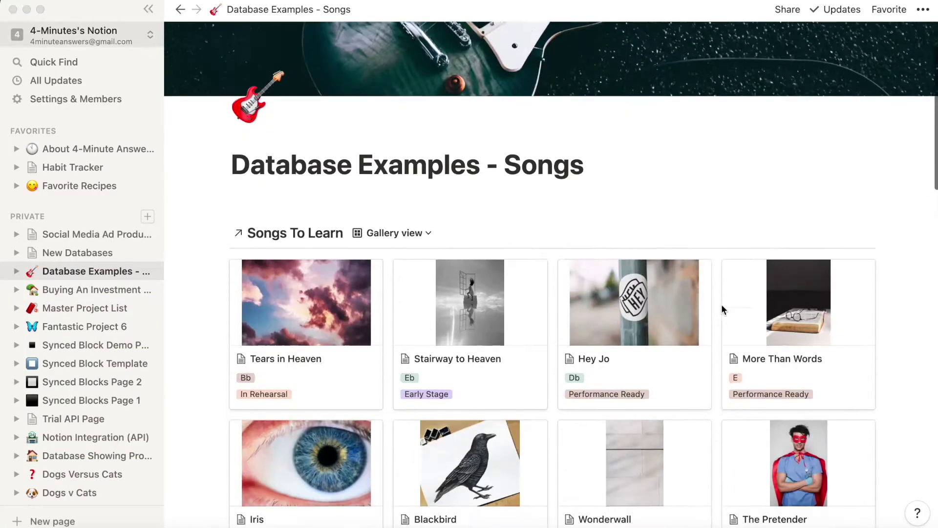
scroll(721, 304, "down", 5)
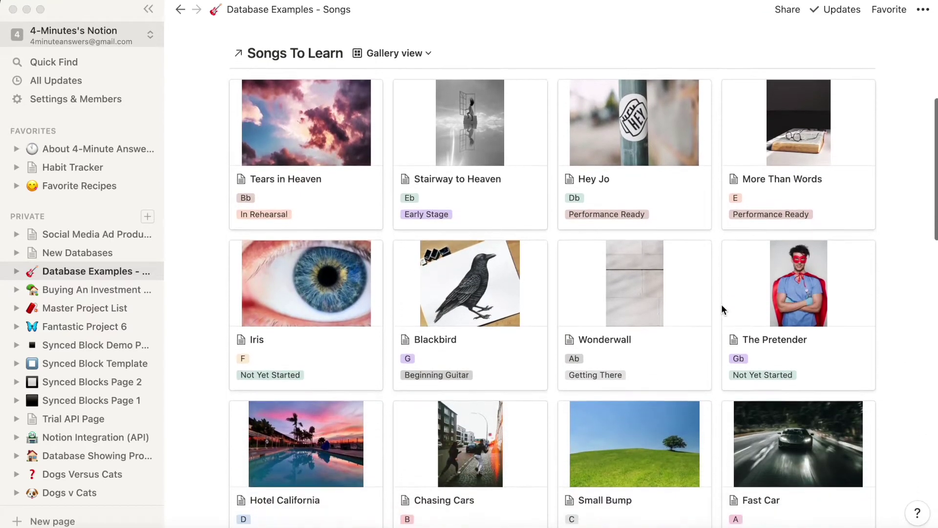
scroll(721, 304, "down", 3)
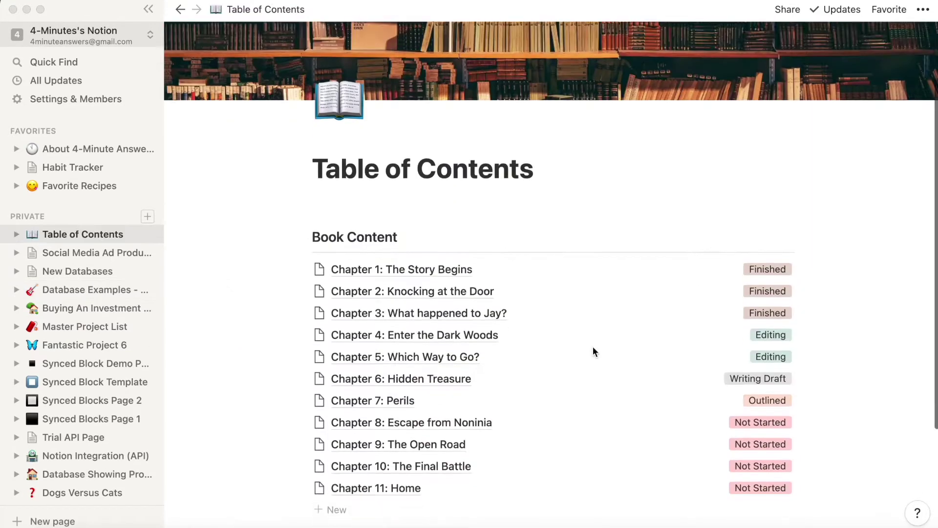
scroll(593, 347, "down", 2)
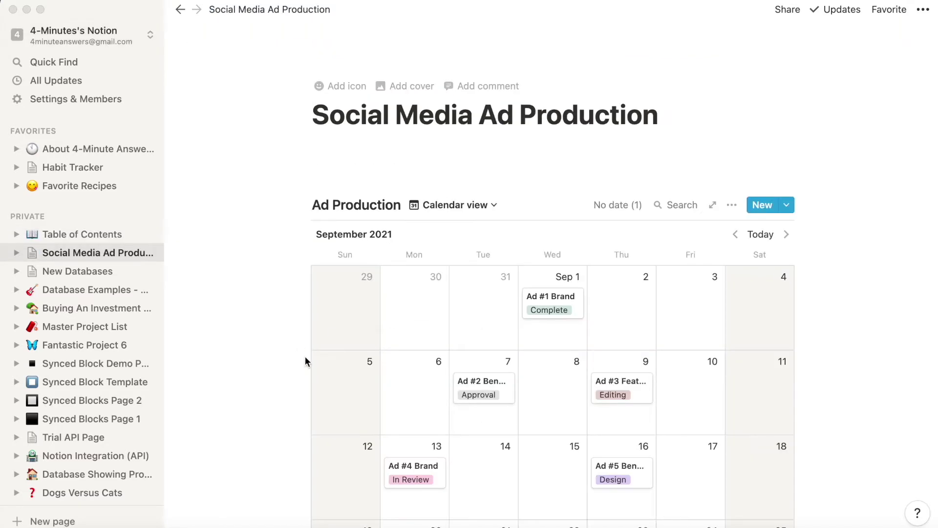
scroll(306, 360, "down", 4)
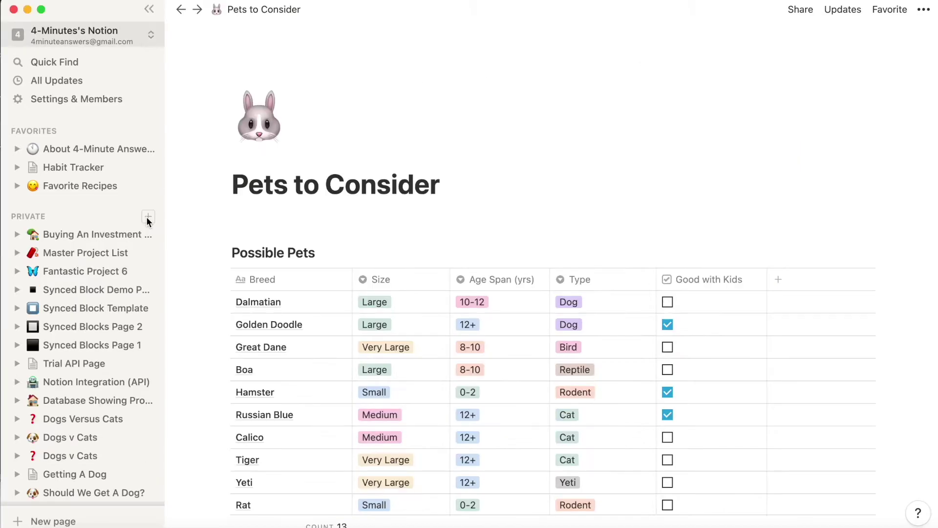
Step: Add a new private page and browse the / menu's inline and full-page database blocks
left_click(147, 216)
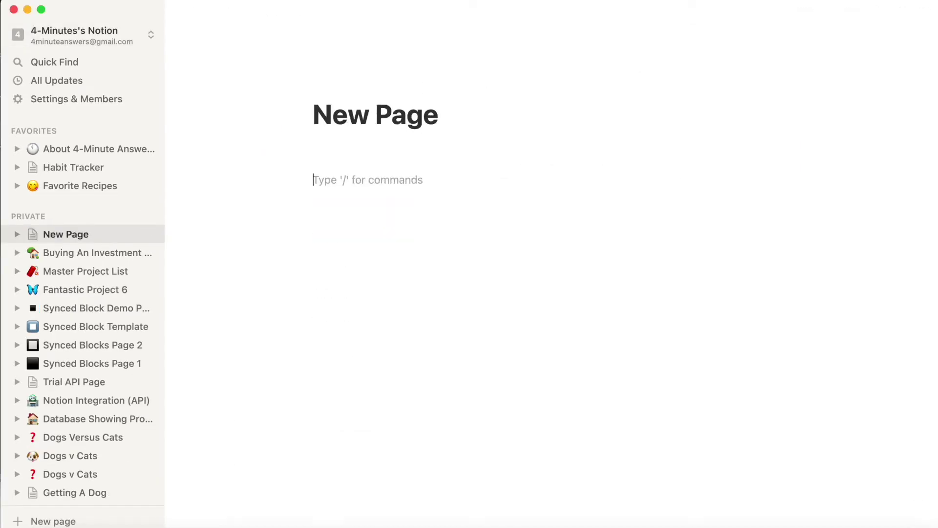
type("/")
scroll(414, 287, "down", 5)
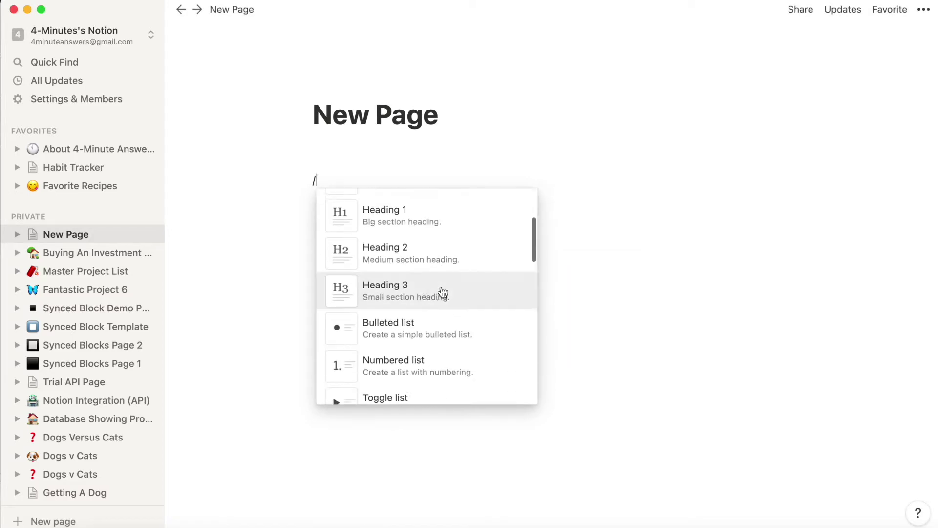
scroll(443, 292, "down", 10)
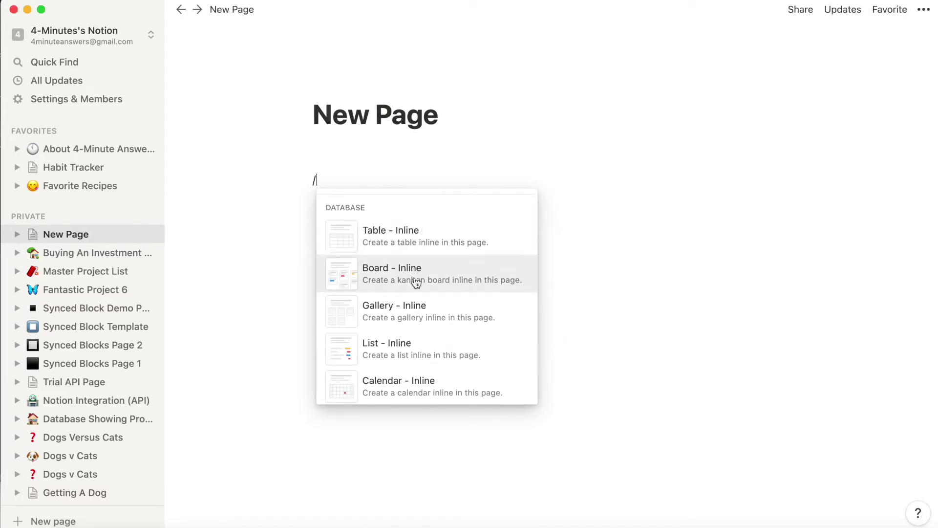
scroll(413, 385, "down", 5)
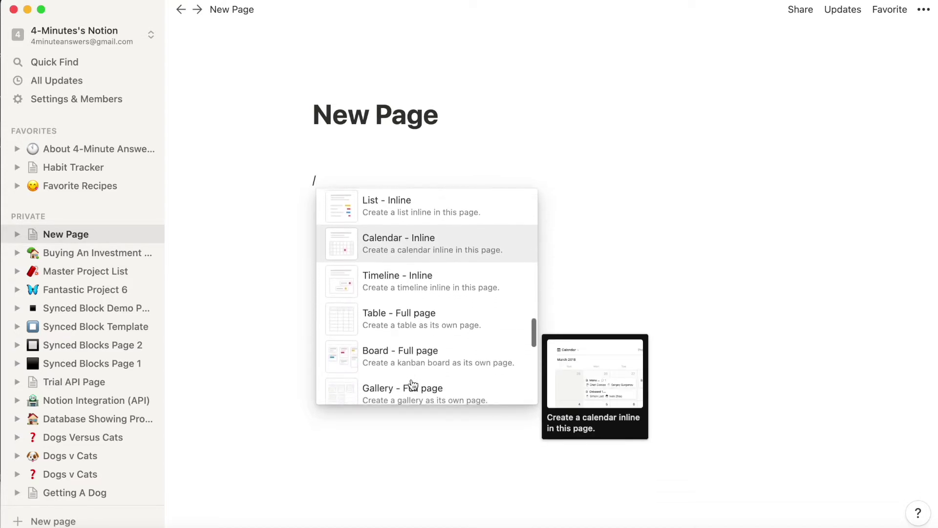
scroll(413, 385, "down", 4)
scroll(413, 385, "down", 6)
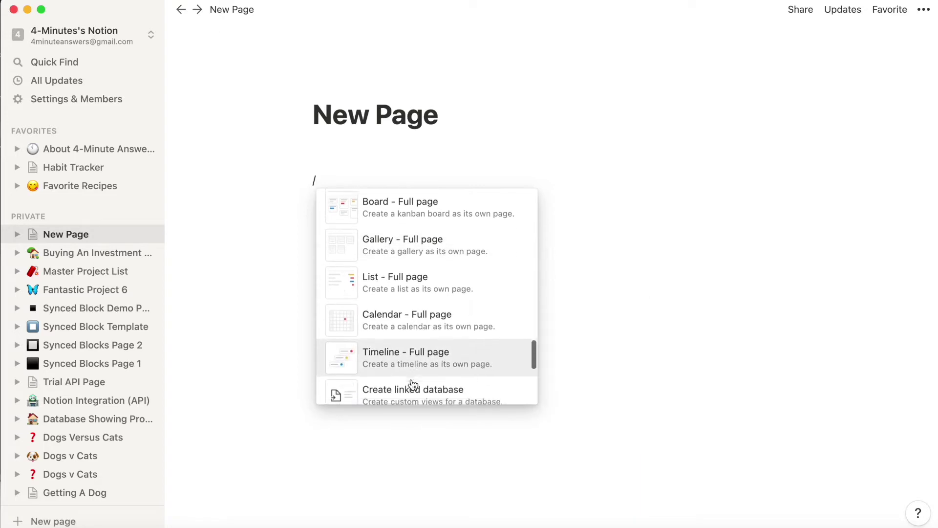
scroll(413, 384, "up", 8)
scroll(413, 384, "up", 4)
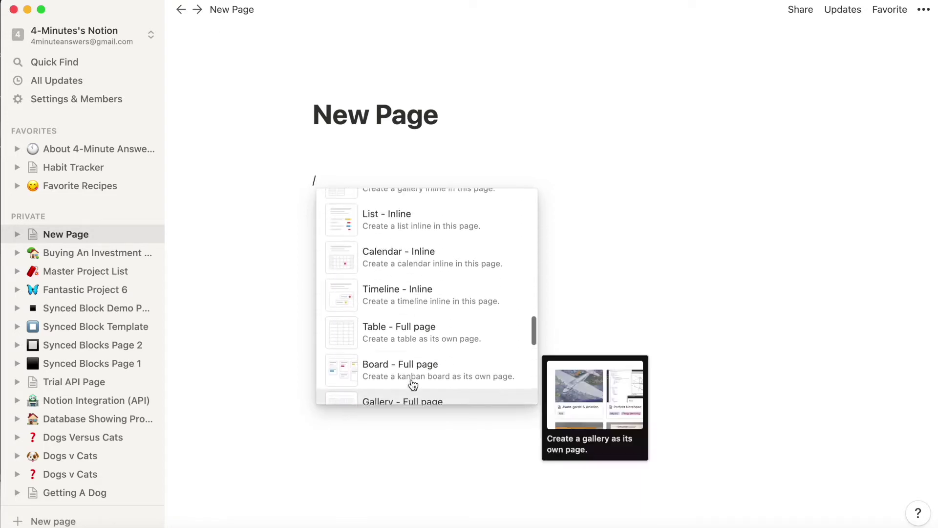
key("Up")
key("Up")
key("Up")
key("Up")
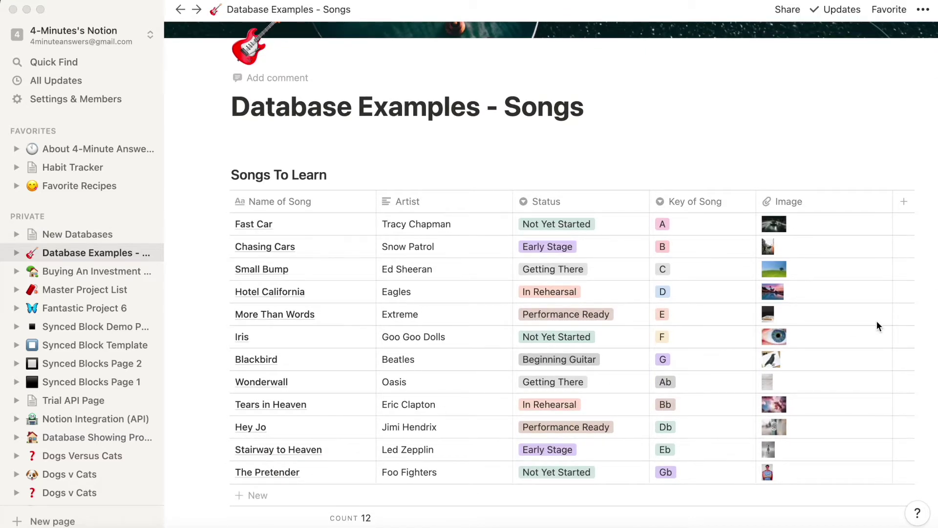
Step: Rename the Songs To Learn table's Column property to 'Date' and make it a Date type
scroll(877, 320, "right", 2)
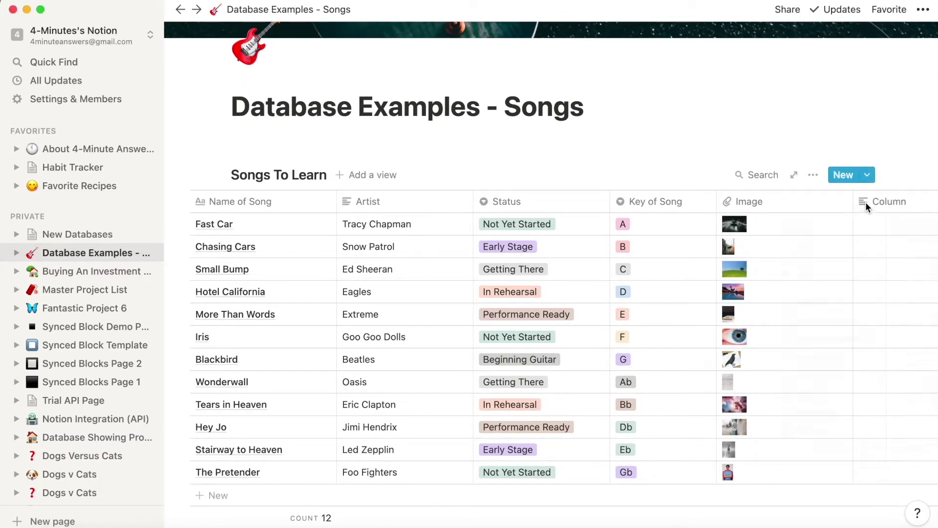
left_click(866, 202)
type("Date")
mouse_move(830, 282)
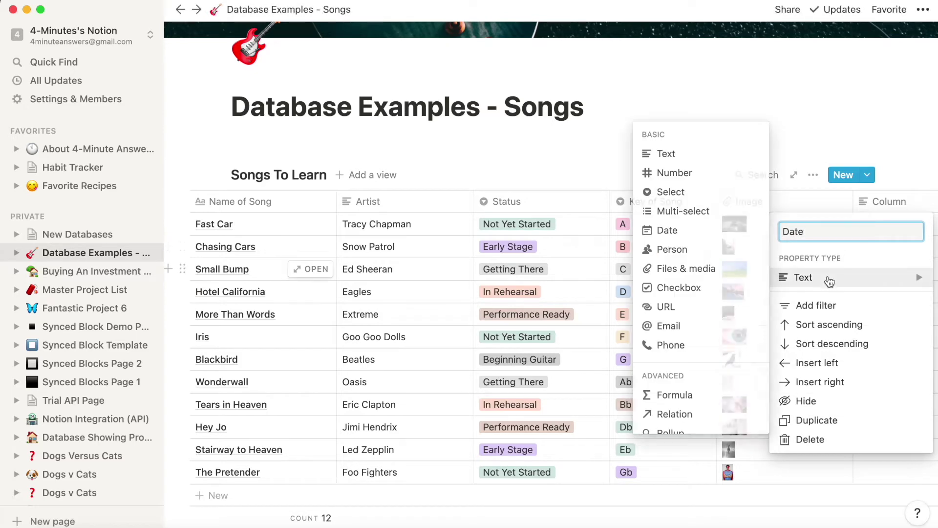
left_click(667, 231)
scroll(562, 359, "left", 2)
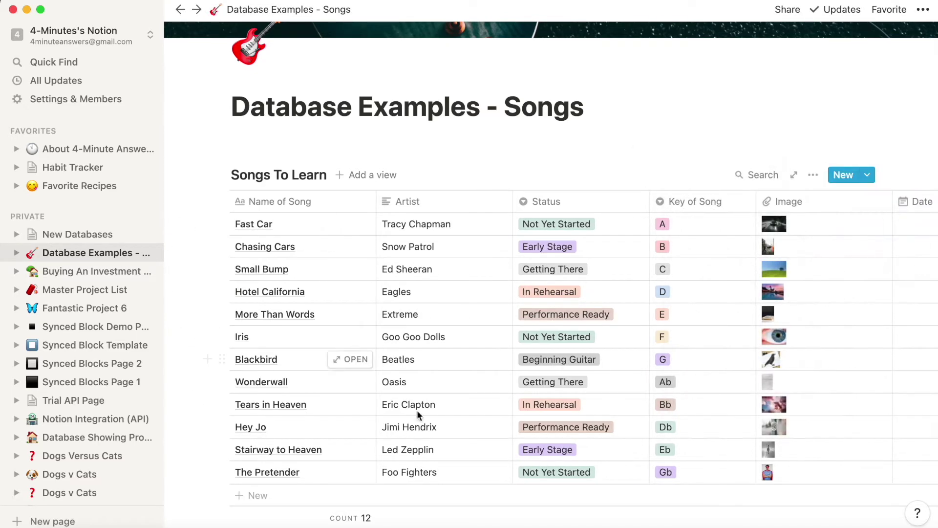
scroll(418, 409, "down", 3)
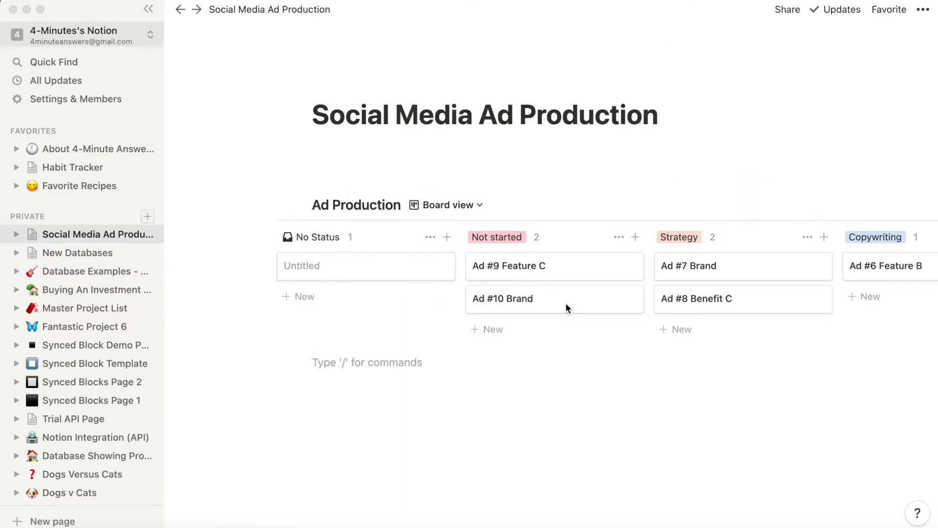
Step: Scroll sideways across the Ad Production board to survey all its status columns
scroll(565, 303, "right", 10)
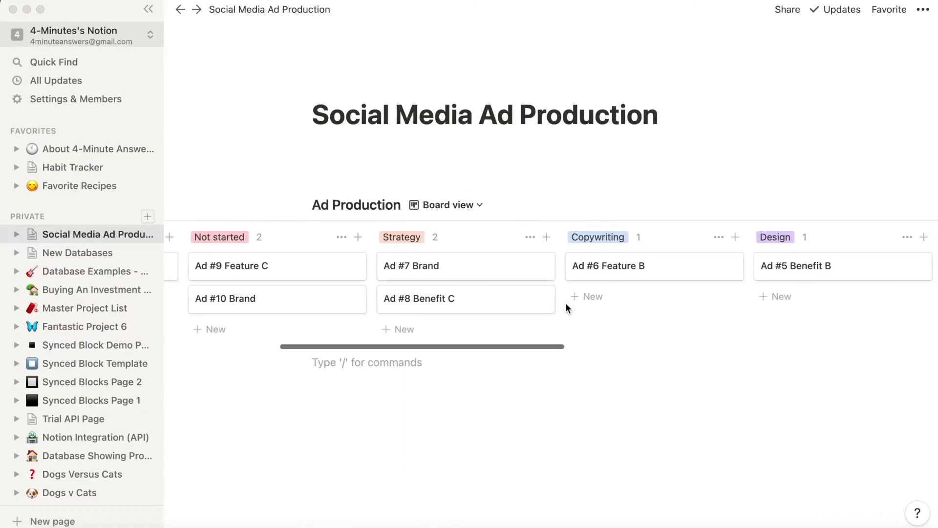
scroll(564, 303, "right", 6)
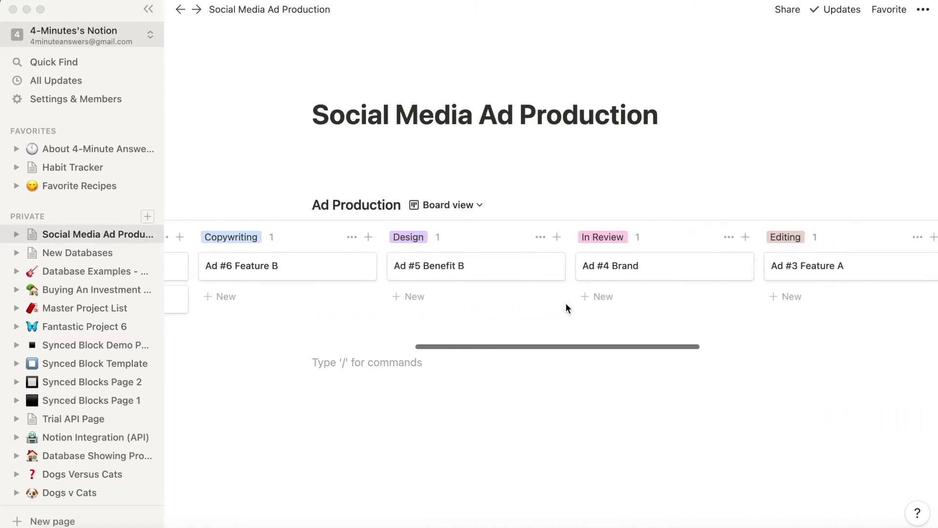
scroll(565, 303, "left", 8)
scroll(565, 303, "left", 4)
scroll(565, 303, "right", 2)
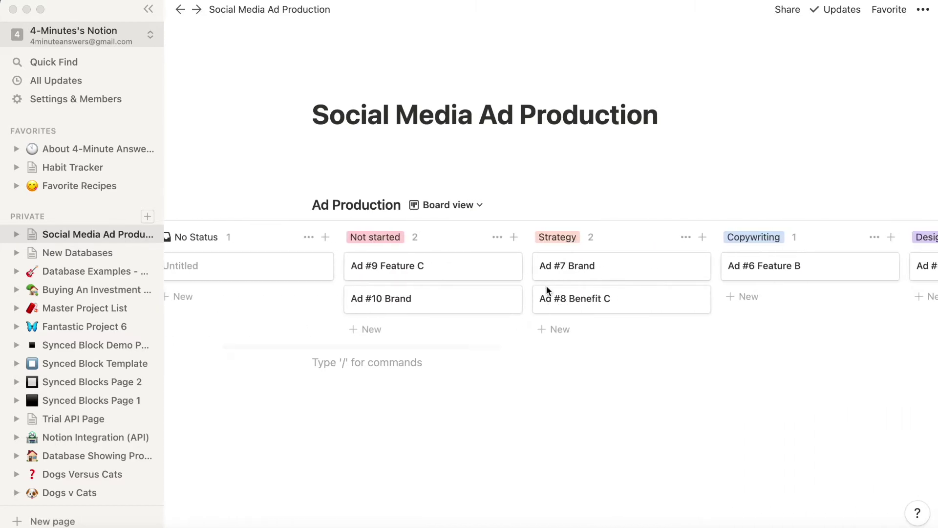
scroll(552, 251, "right", 4)
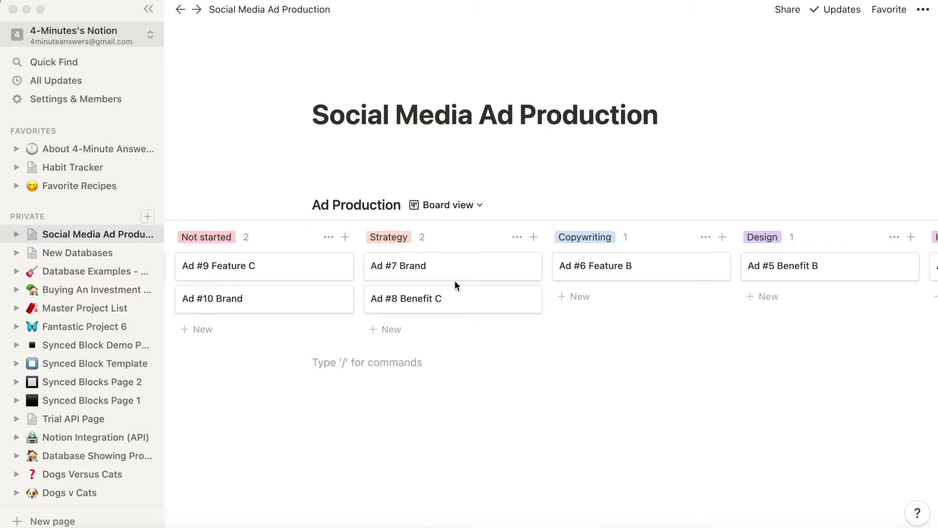
scroll(597, 251, "right", 6)
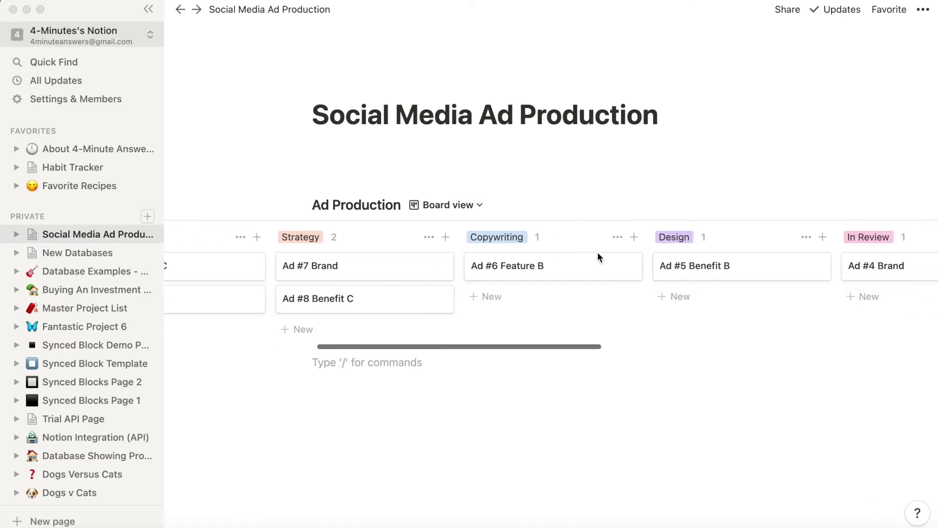
scroll(600, 256, "right", 8)
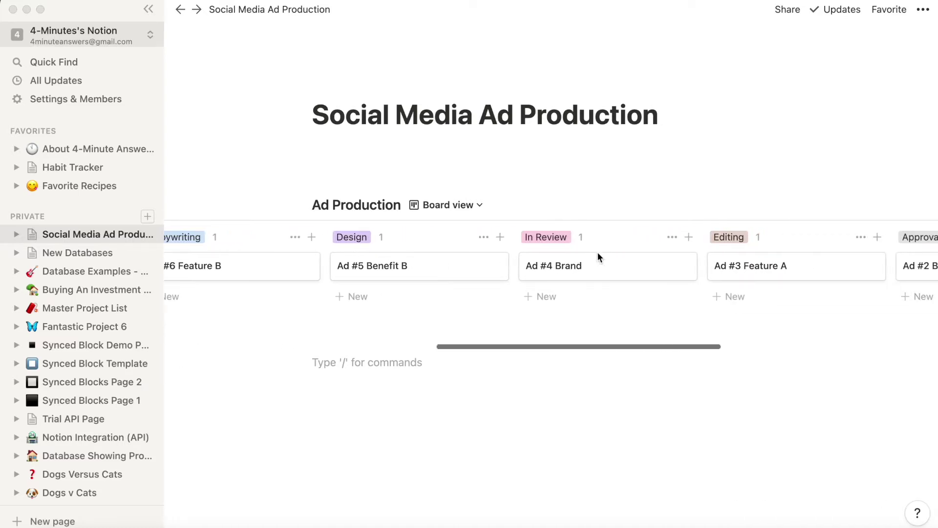
scroll(599, 255, "right", 4)
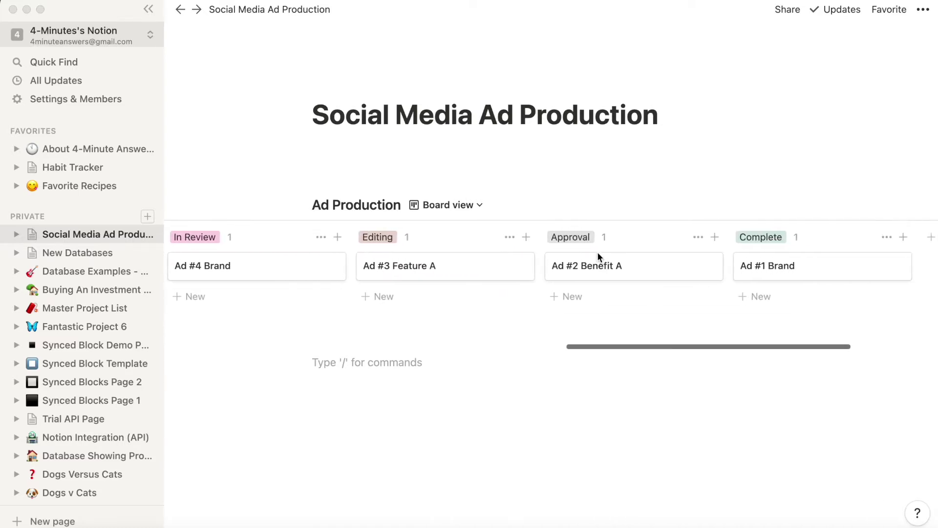
scroll(599, 255, "left", 6)
scroll(599, 255, "left", 15)
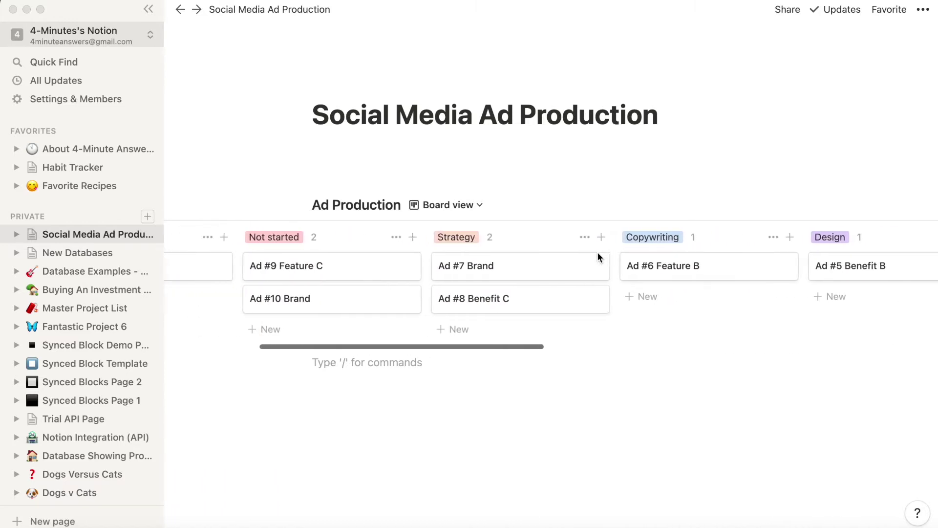
scroll(600, 257, "right", 2)
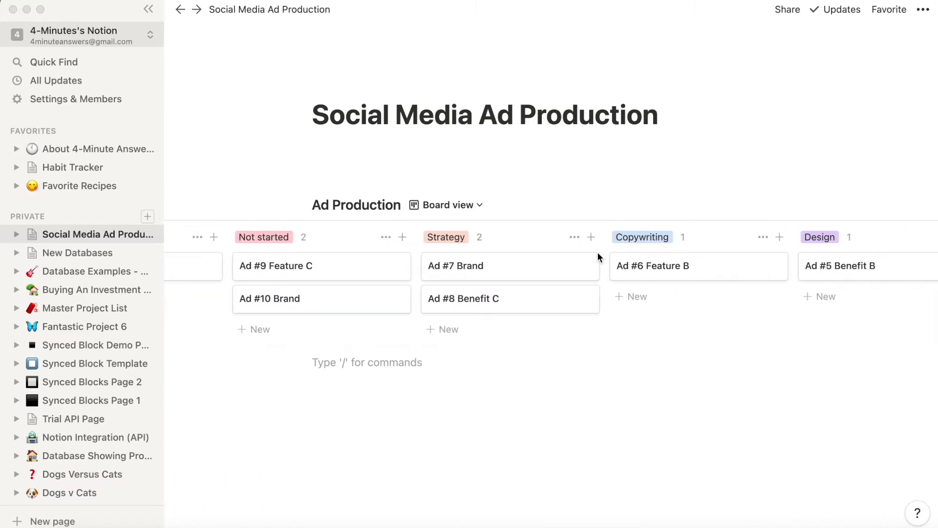
scroll(687, 259, "right", 5)
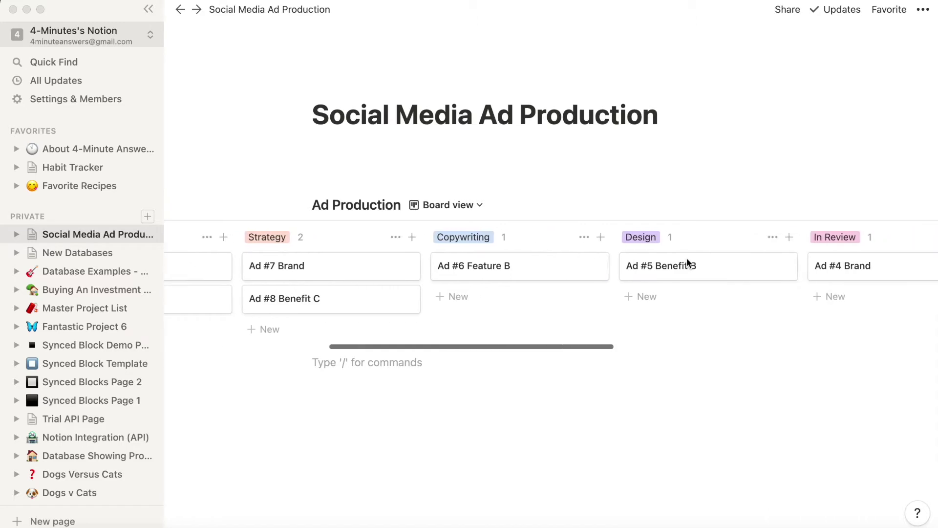
scroll(687, 259, "right", 11)
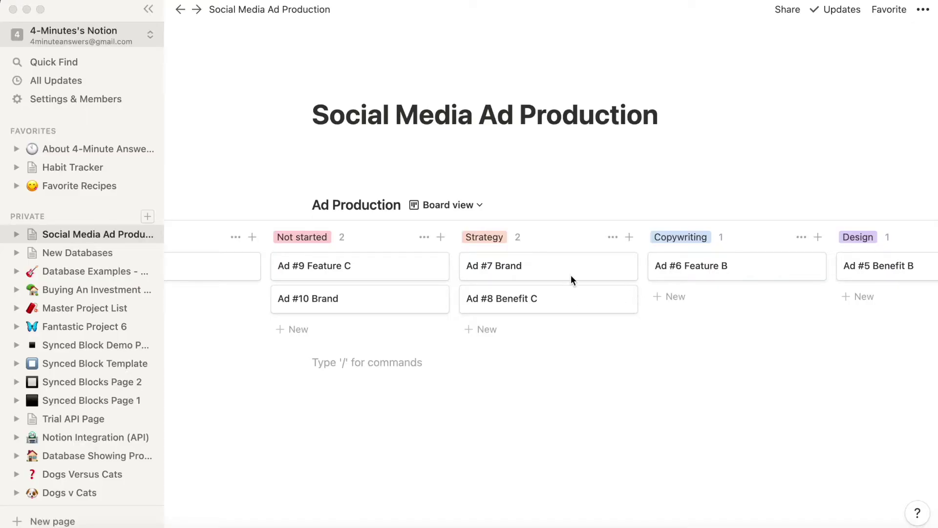
Step: Move Ad #7 Brand to Copywriting, Ad #9 Feature C to Strategy, Ad #6 Feature B to Design
left_click_drag(568, 264, 743, 291)
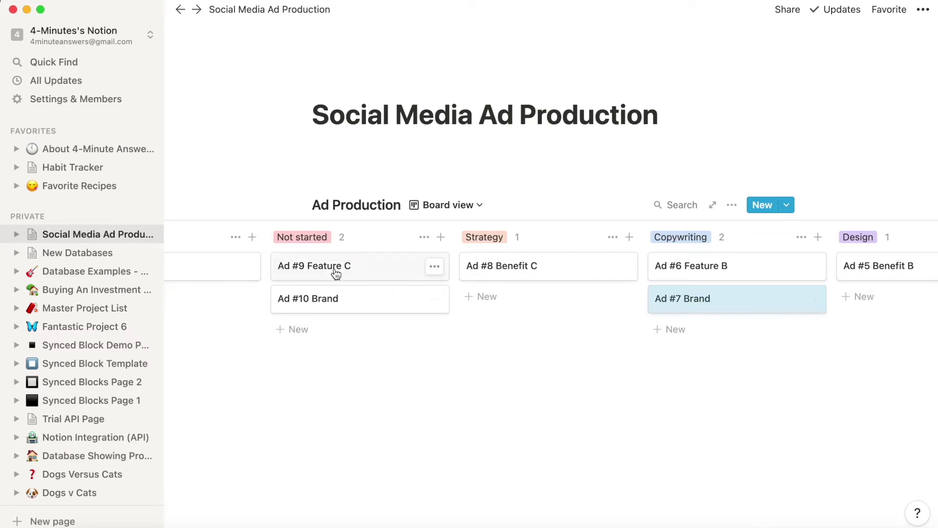
left_click_drag(336, 266, 521, 304)
scroll(600, 327, "right", 5)
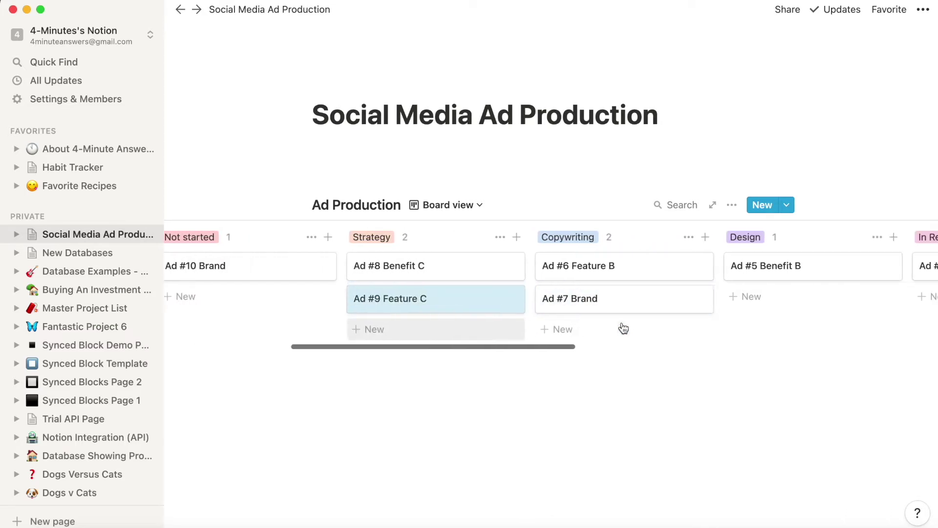
left_click_drag(566, 270, 700, 304)
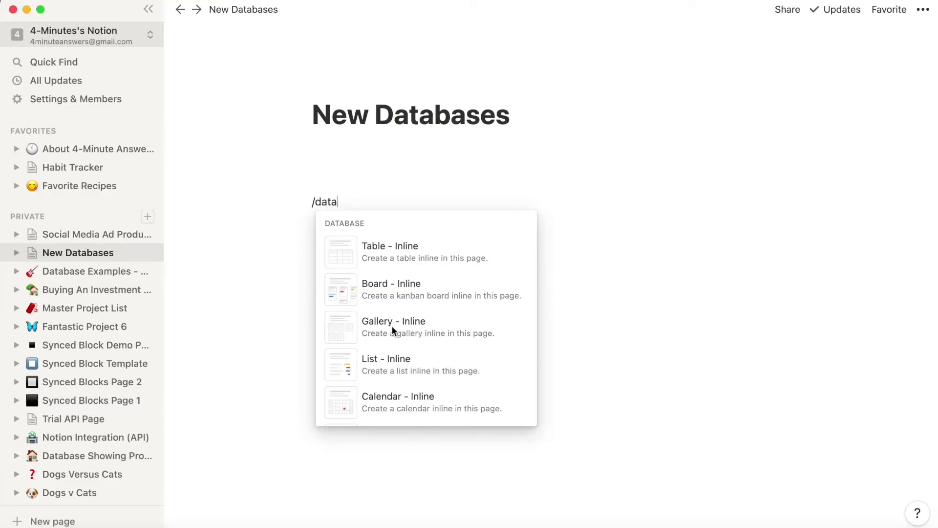
Step: Insert an inline gallery database and scroll through the Songs and Favorite Recipes galleries
left_click(392, 325)
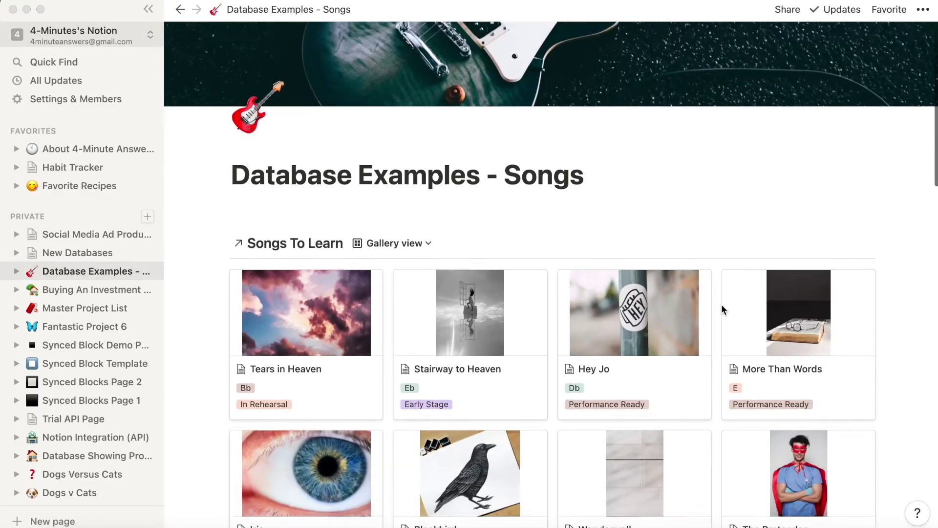
scroll(722, 304, "down", 5)
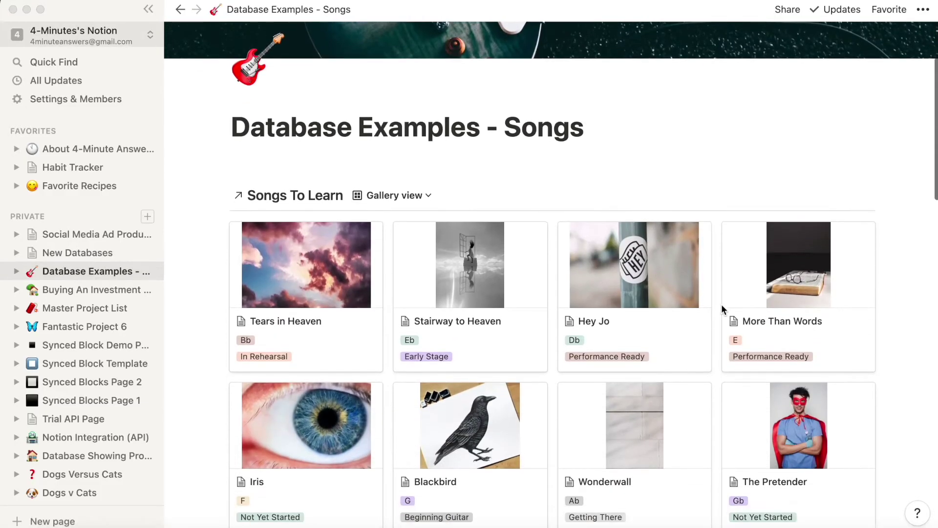
scroll(722, 307, "down", 4)
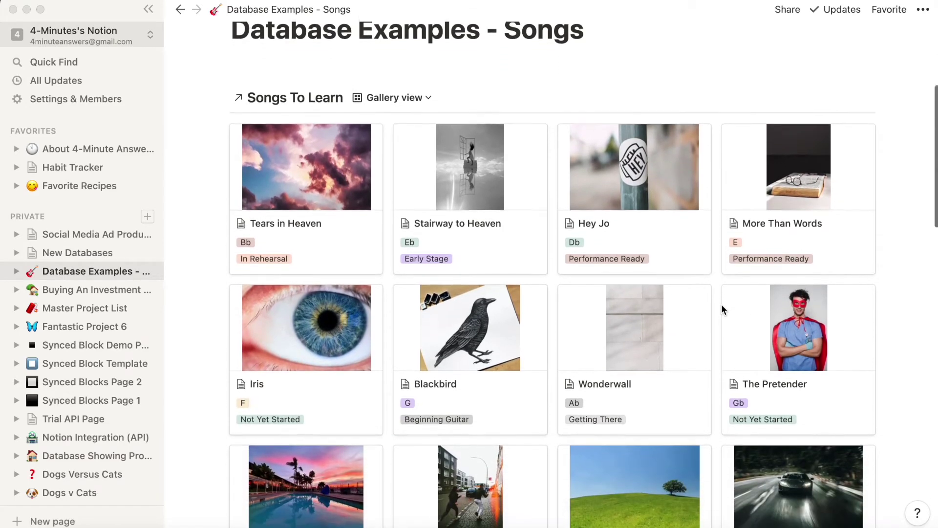
scroll(722, 308, "down", 3)
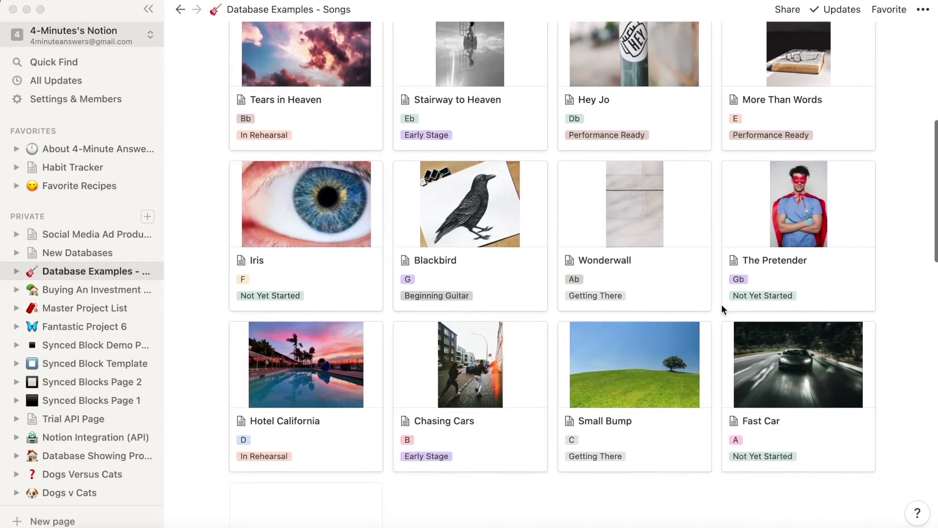
scroll(721, 304, "down", 2)
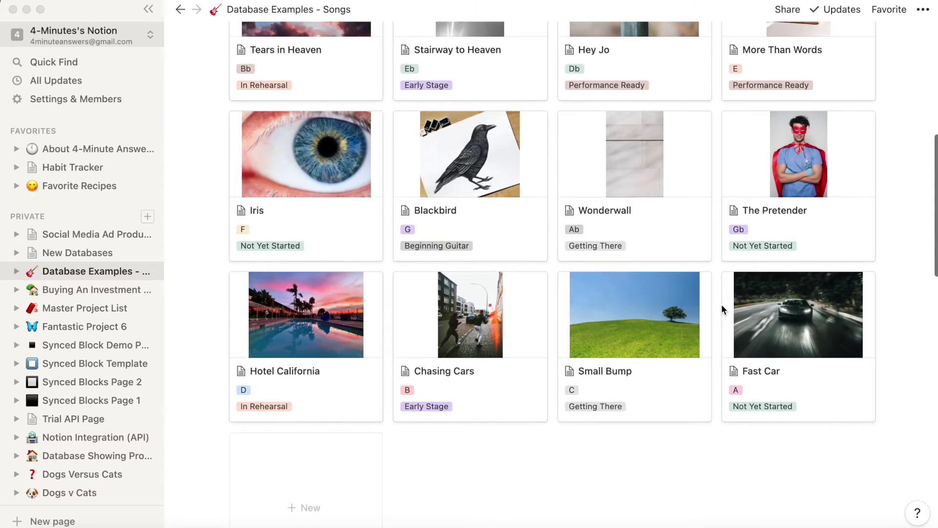
scroll(722, 304, "up", 2)
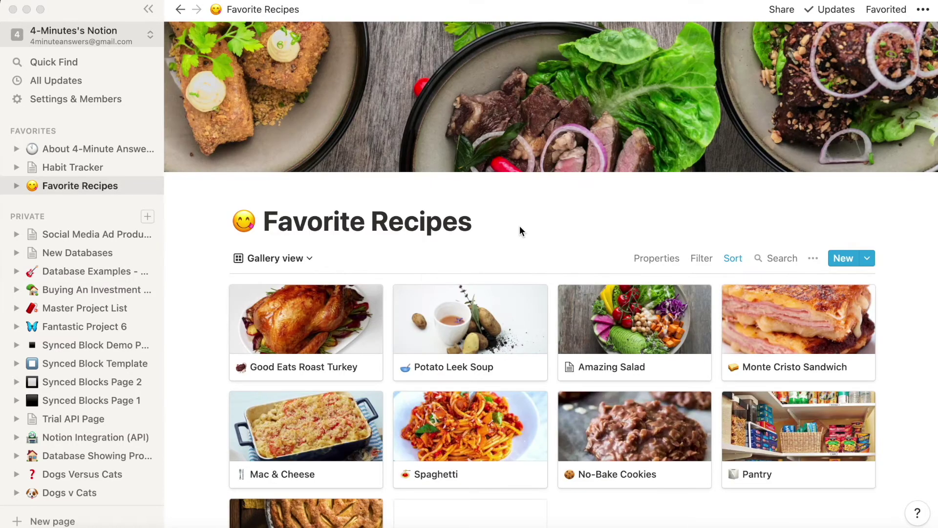
scroll(520, 225, "down", 3)
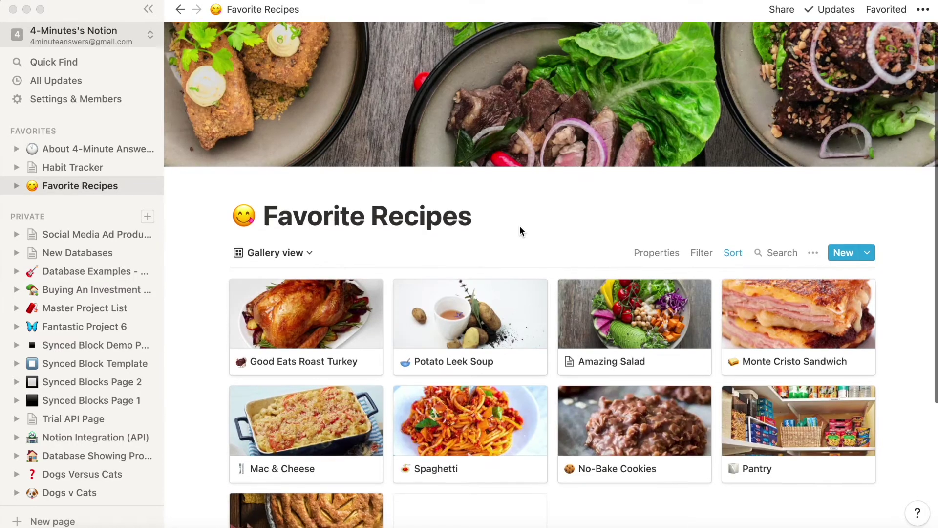
scroll(520, 231, "down", 2)
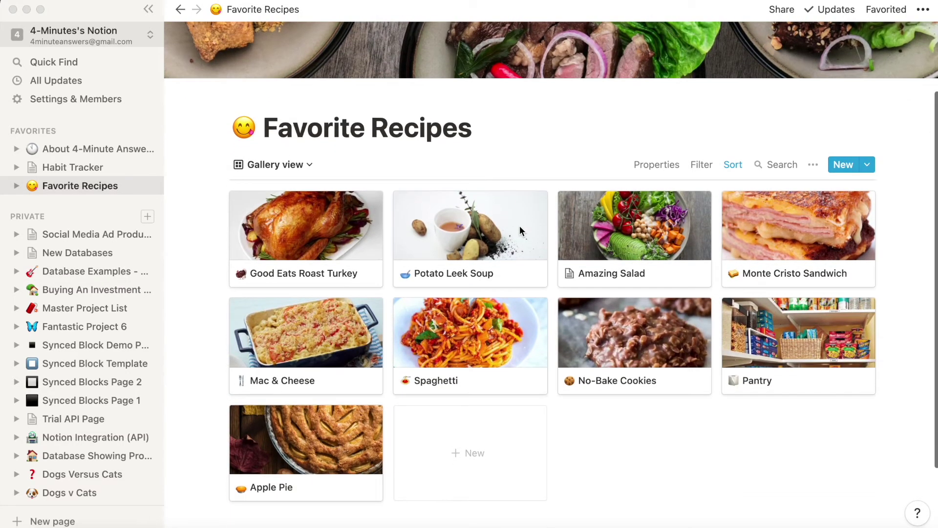
Step: Preview the No-Bake Cookies recipe page, then close the preview
left_click(632, 329)
scroll(661, 369, "down", 15)
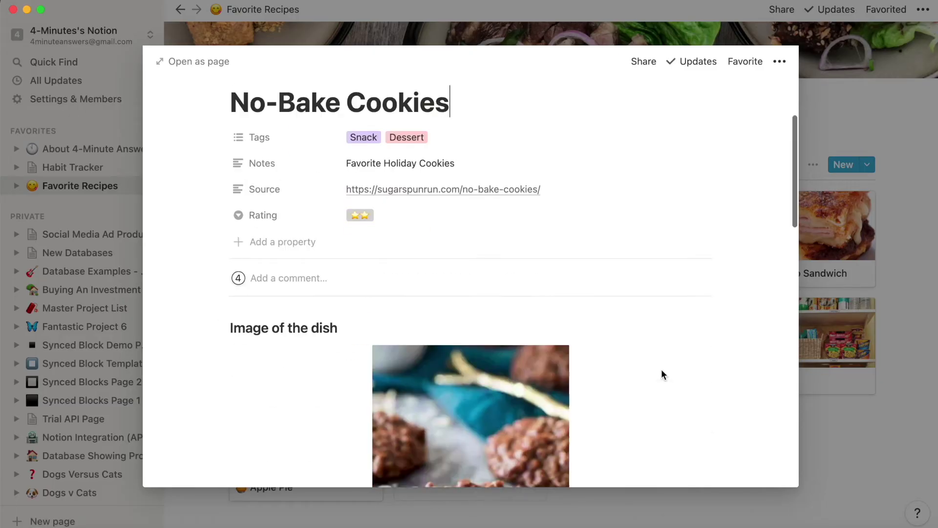
scroll(661, 369, "up", 15)
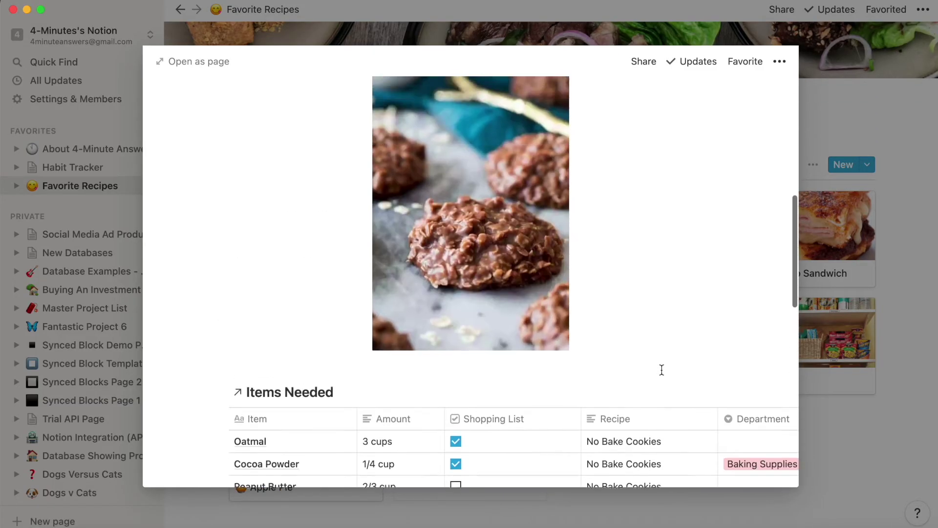
left_click(868, 440)
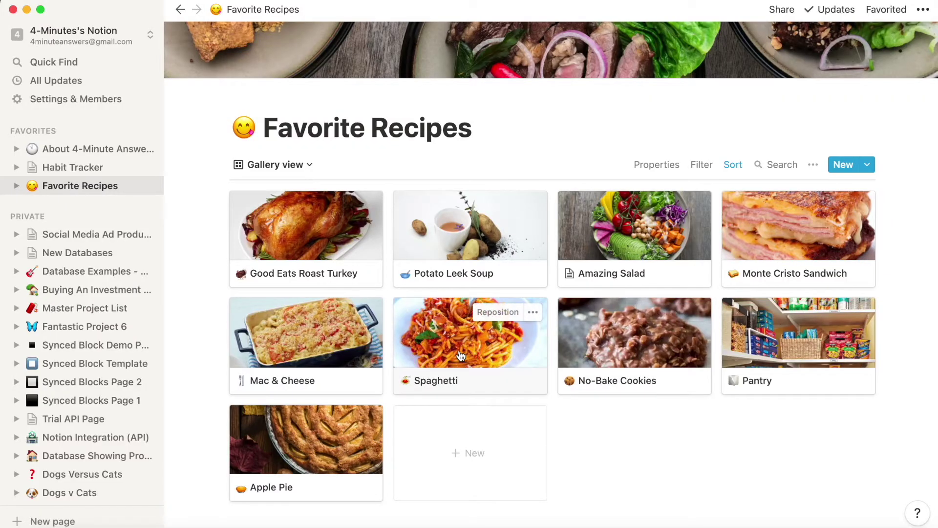
scroll(462, 355, "up", 5)
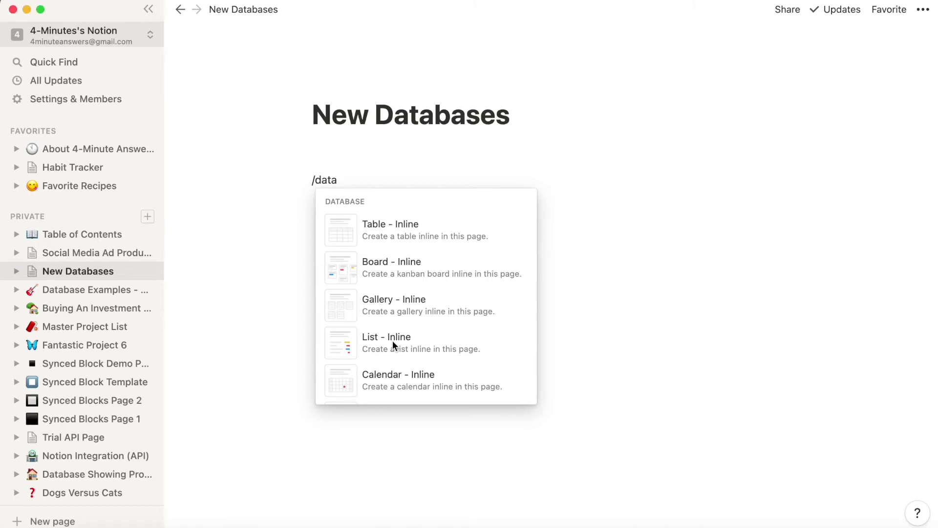
Step: Add an inline list and an inline calendar, viewing the September 2021 Ad Production calendar
left_click(393, 342)
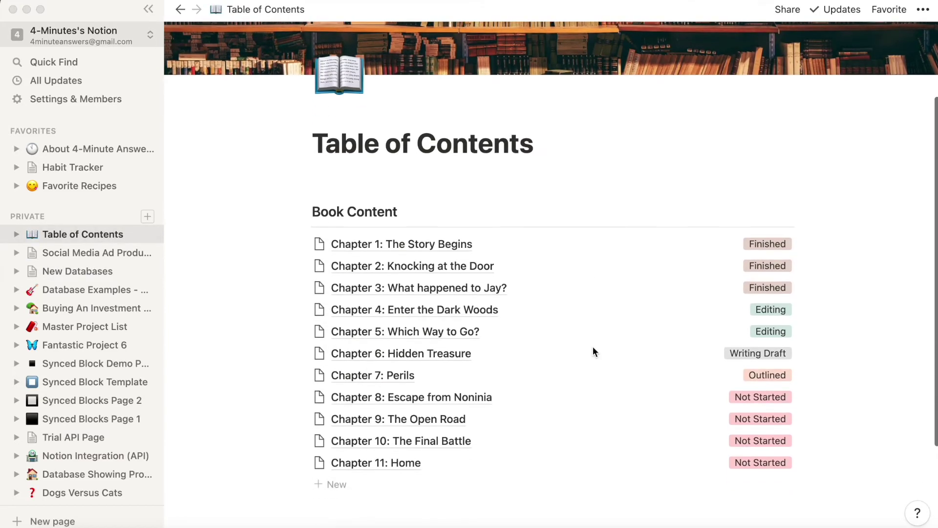
scroll(593, 347, "down", 3)
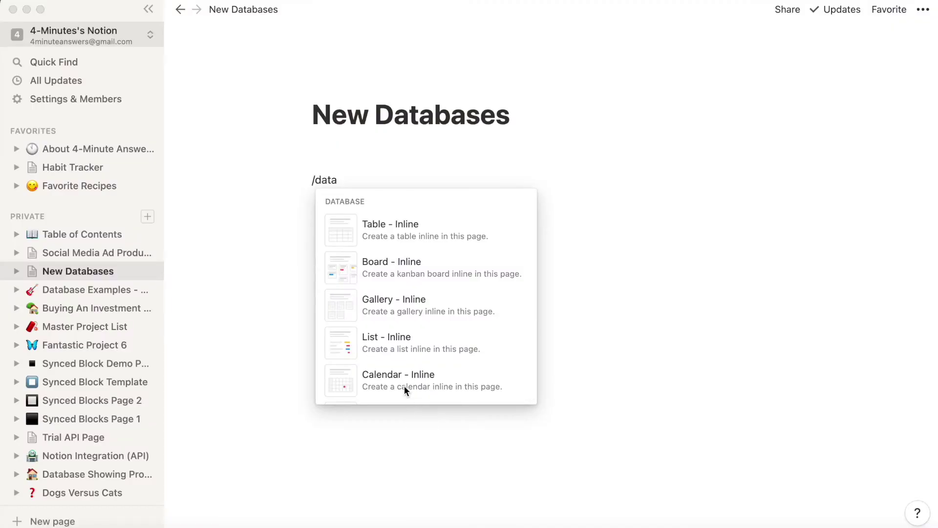
left_click(397, 380)
scroll(363, 409, "down", 4)
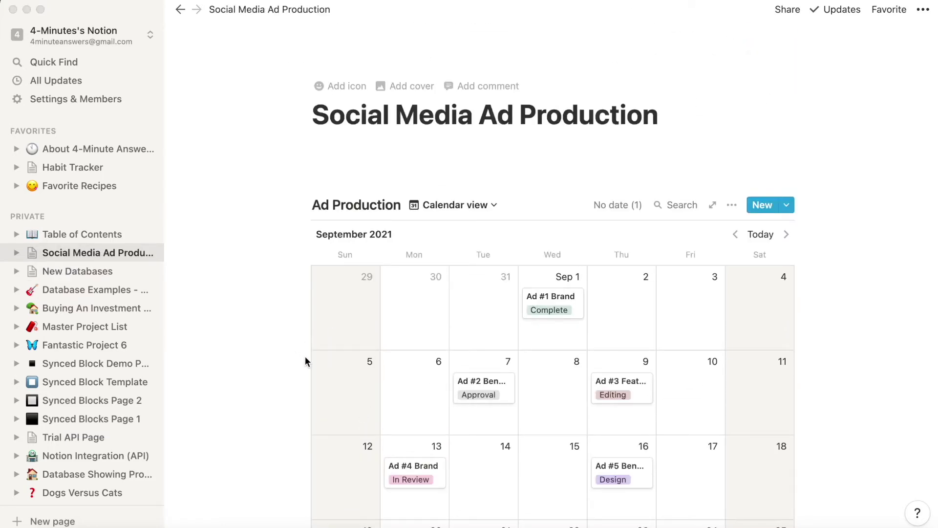
scroll(305, 361, "down", 5)
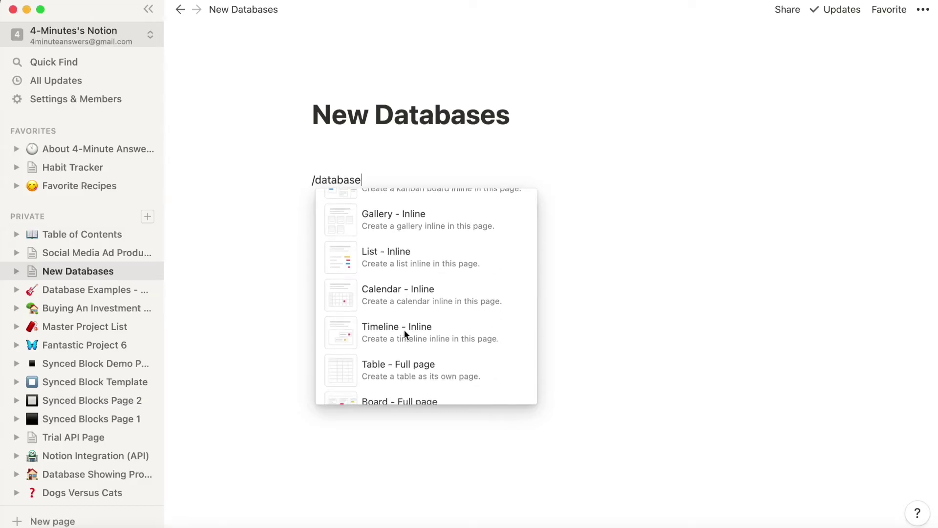
Step: Insert an inline timeline database and look over the Master Project List timeline
left_click(405, 333)
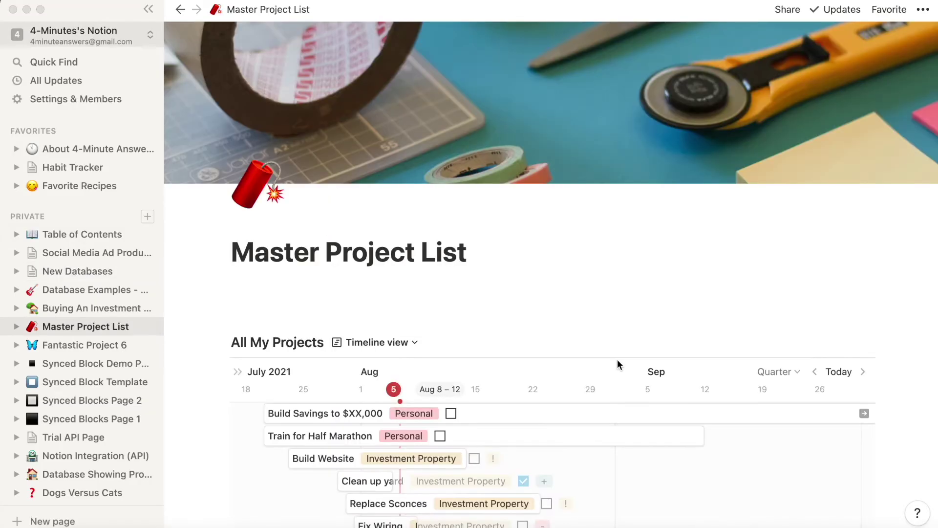
scroll(617, 364, "down", 3)
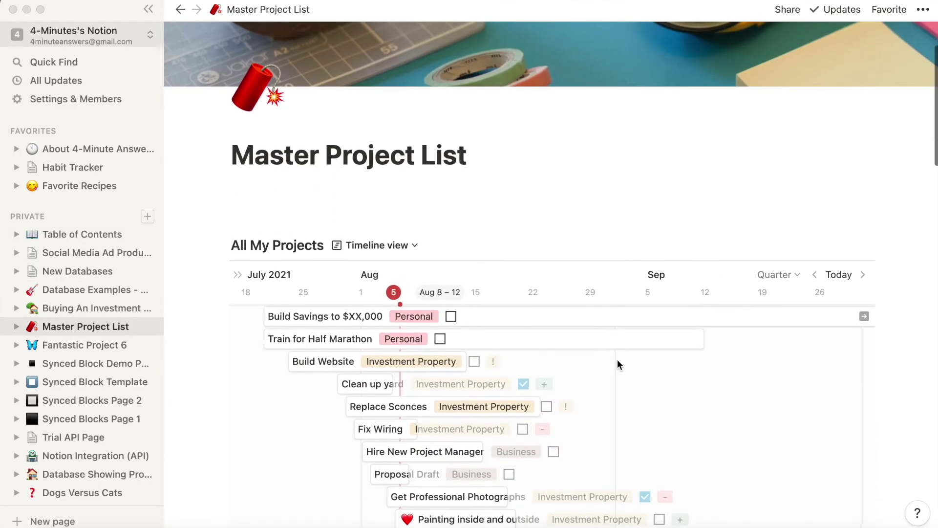
scroll(618, 364, "down", 10)
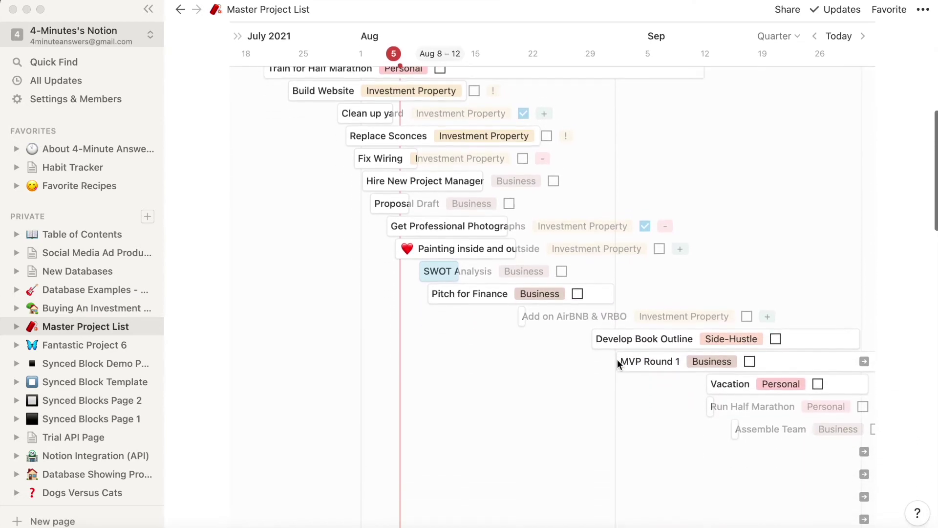
scroll(617, 362, "up", 5)
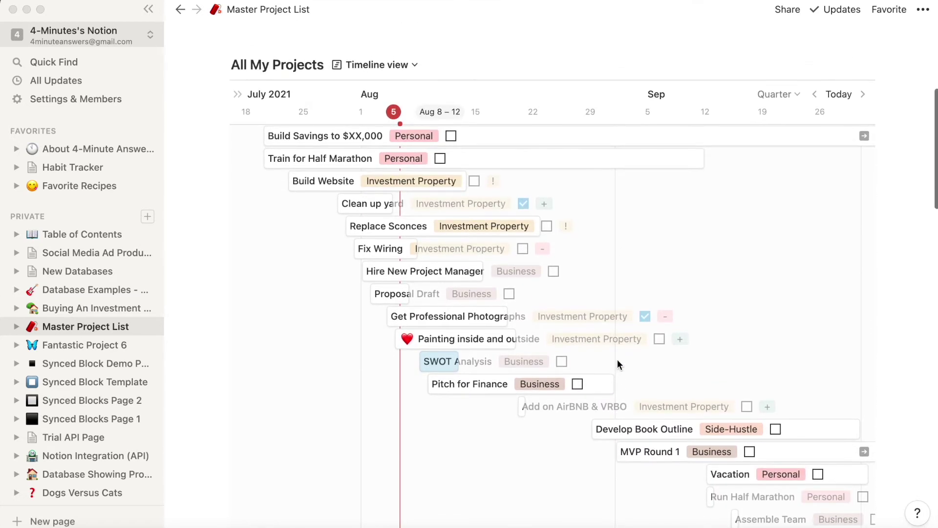
scroll(617, 364, "up", 2)
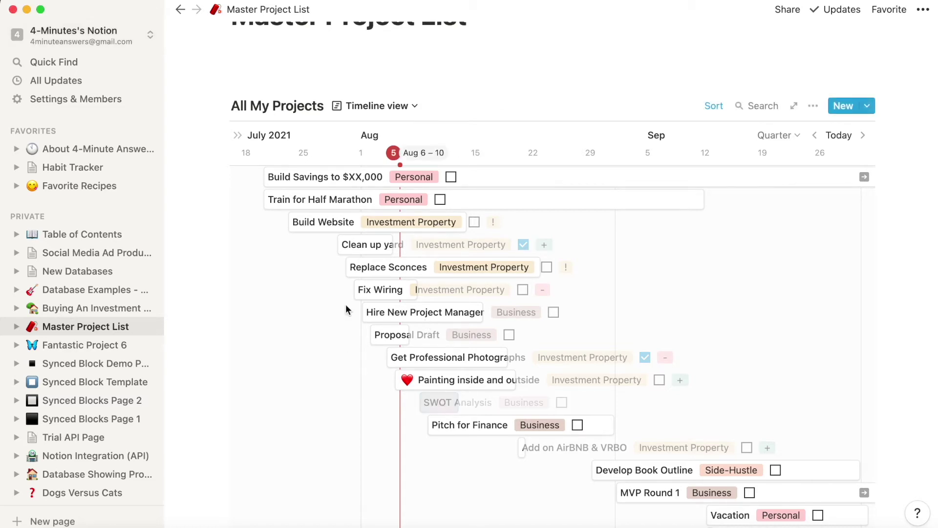
Step: Move SWOT Analysis up below Replace Sconces, removing the timeline's sort
left_click_drag(346, 309, 379, 259)
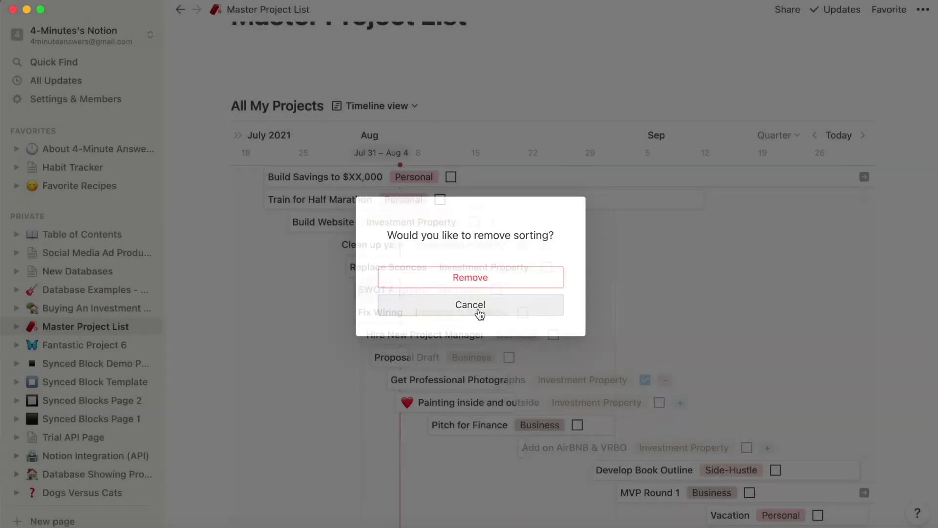
left_click(478, 310)
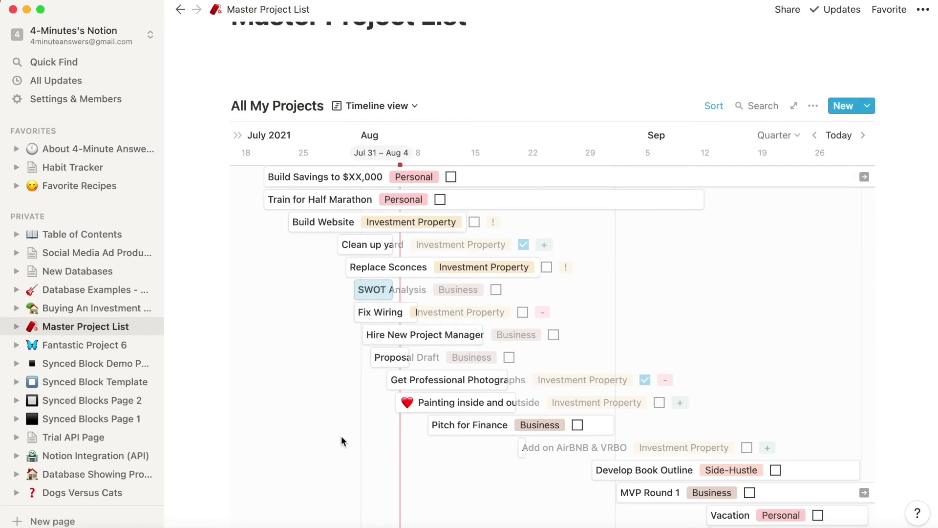
left_click_drag(402, 338, 401, 336)
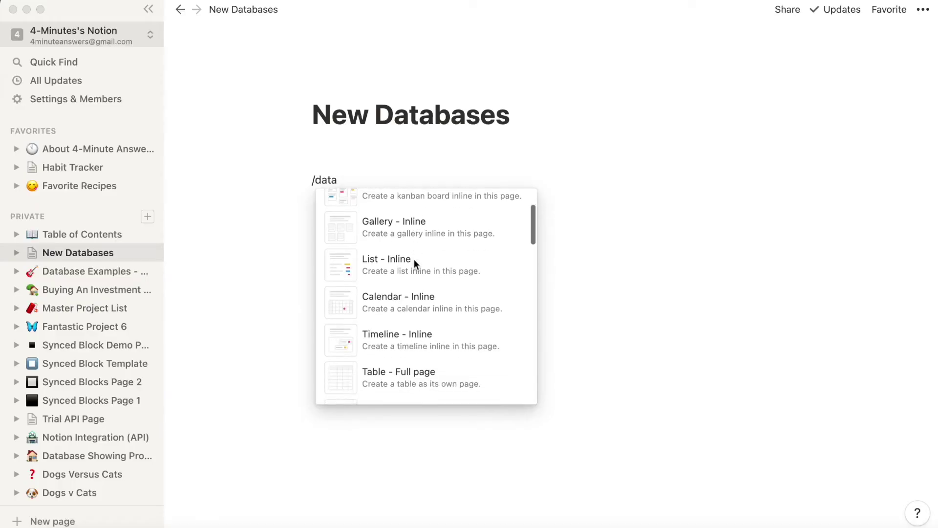
Step: Add the line 'Information added here' below the People table
scroll(416, 322, "down", 6)
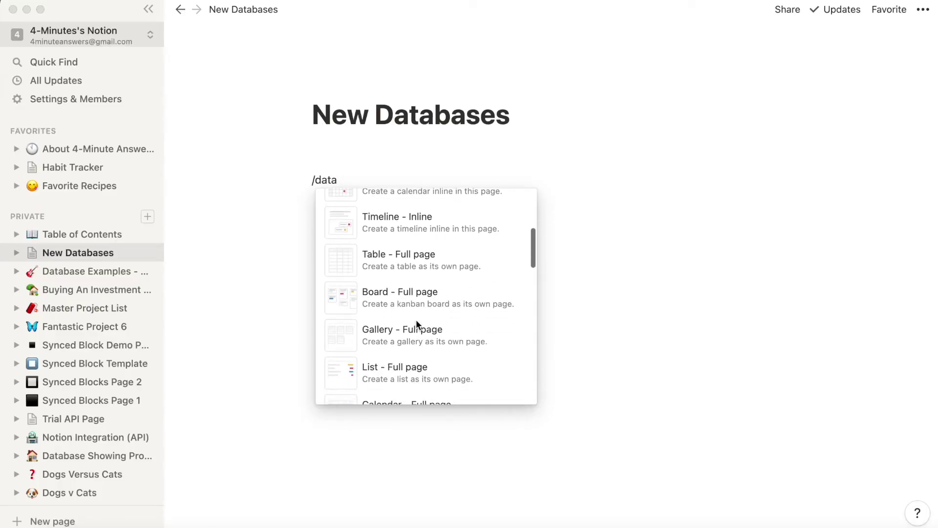
scroll(416, 324, "down", 2)
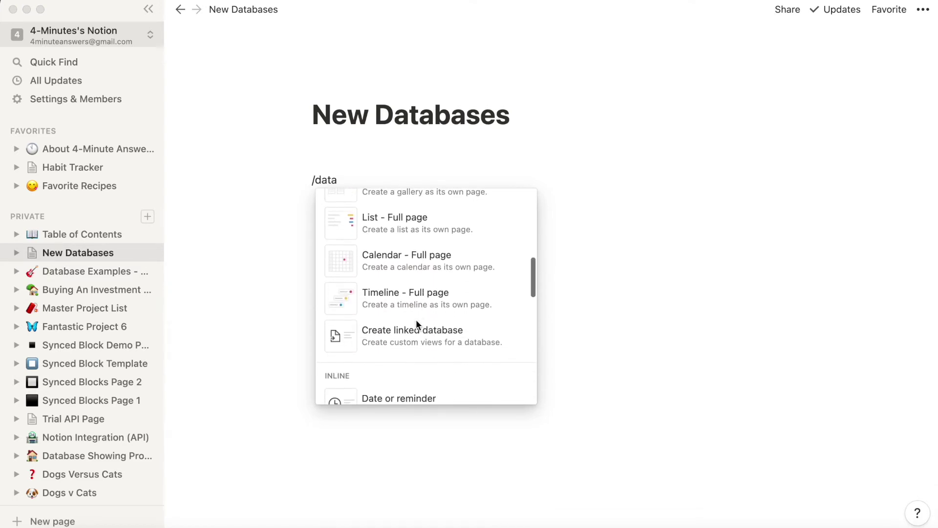
scroll(416, 324, "up", 4)
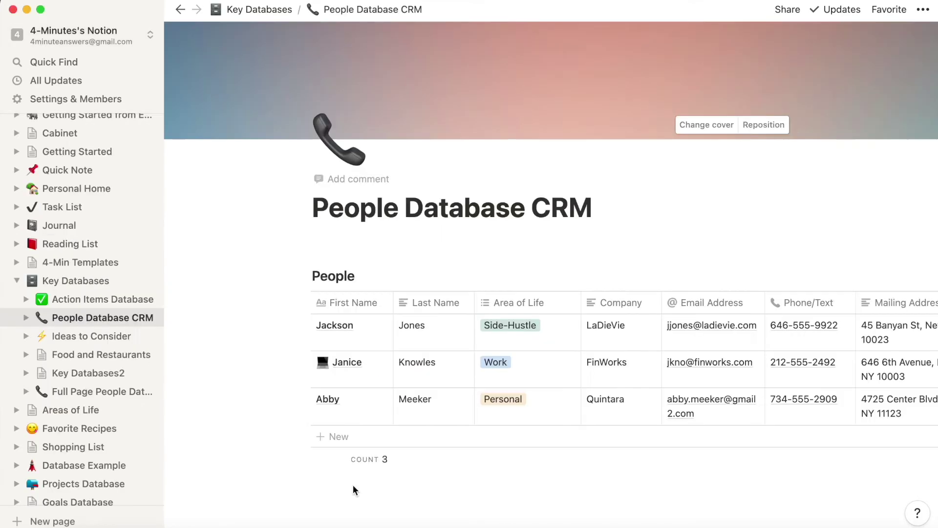
left_click(321, 505)
type("Information added h")
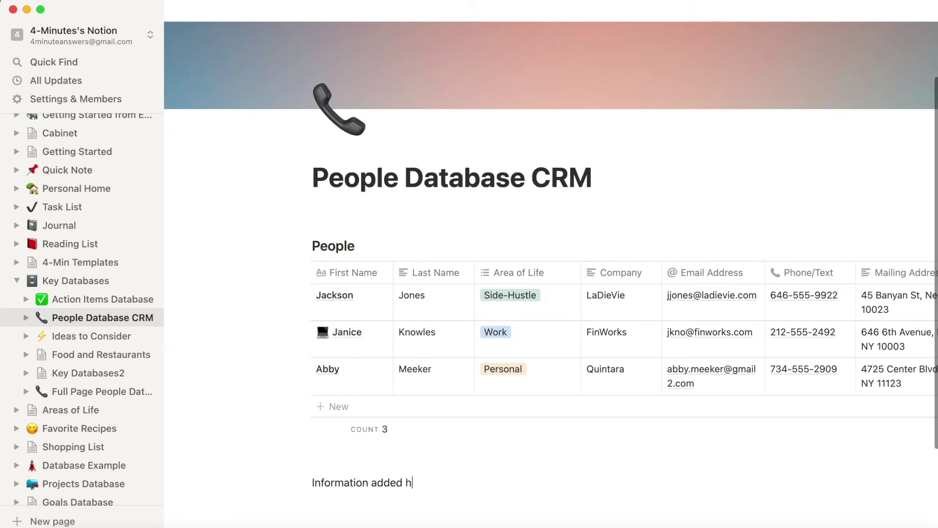
type("ere")
key("Return")
Step: Insert an image block with the pexels photo uploaded from Downloads
type("/image")
left_click(372, 326)
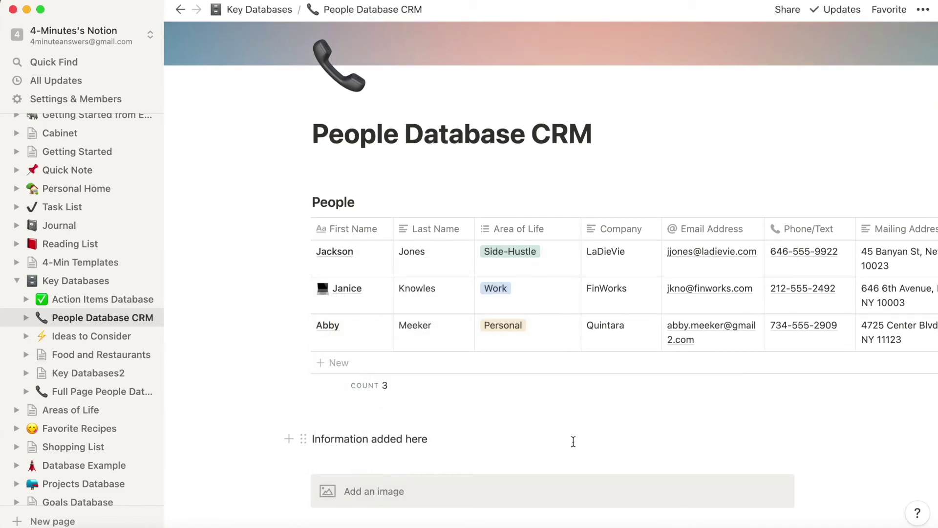
left_click(538, 491)
left_click(509, 439)
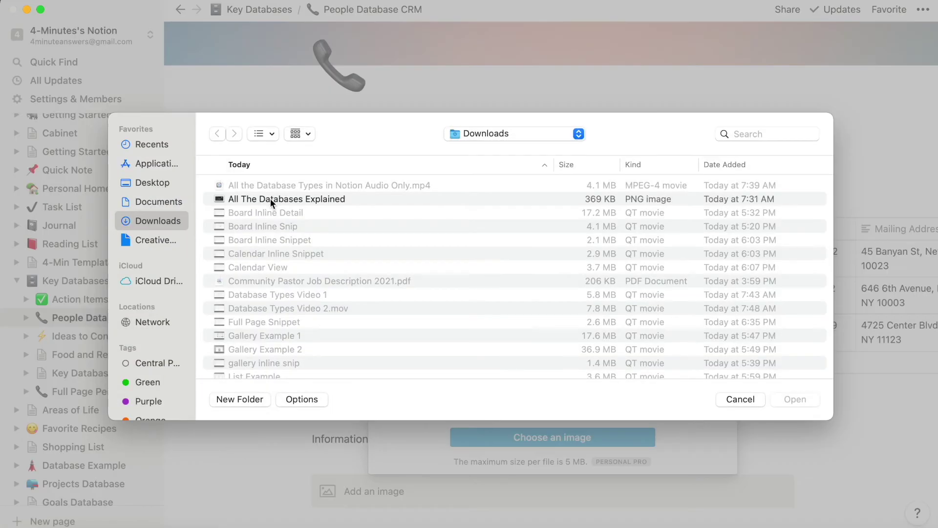
scroll(298, 321, "down", 5)
left_click(298, 305)
left_click(795, 399)
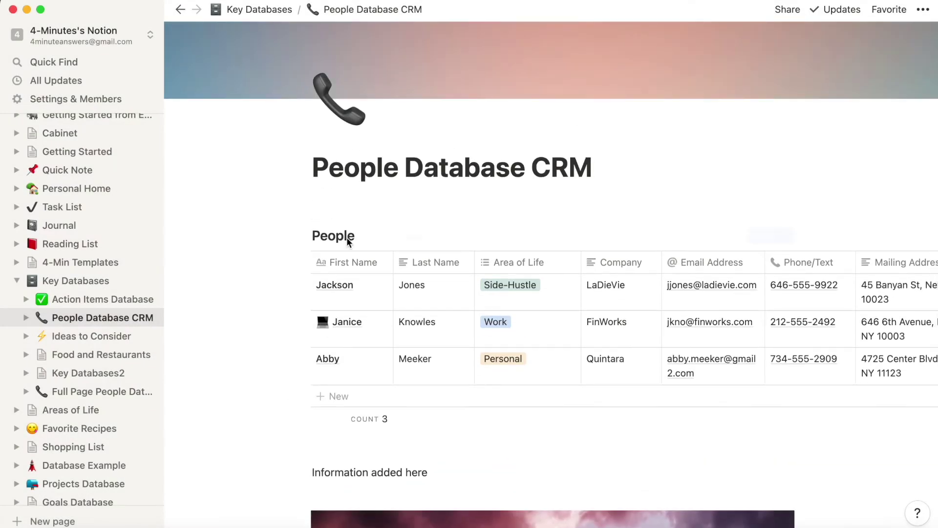
Step: Open the full-page People CRM database and add two empty rows
left_click(348, 238)
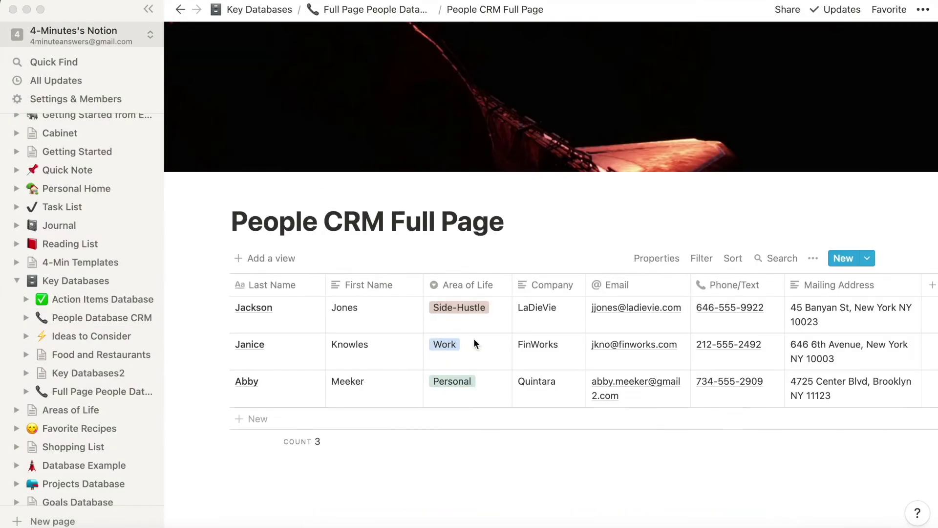
scroll(536, 381, "up", 2)
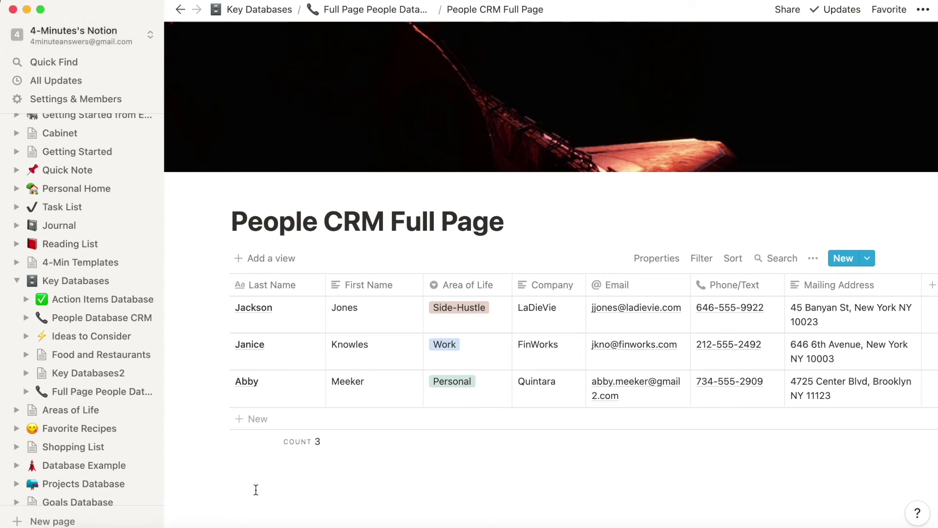
left_click(252, 419)
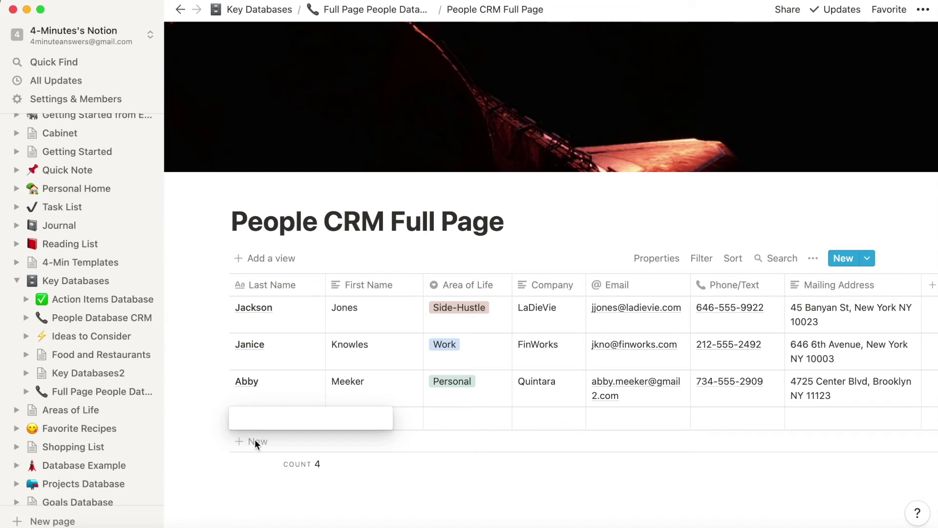
key("Escape")
left_click(254, 441)
key("Escape")
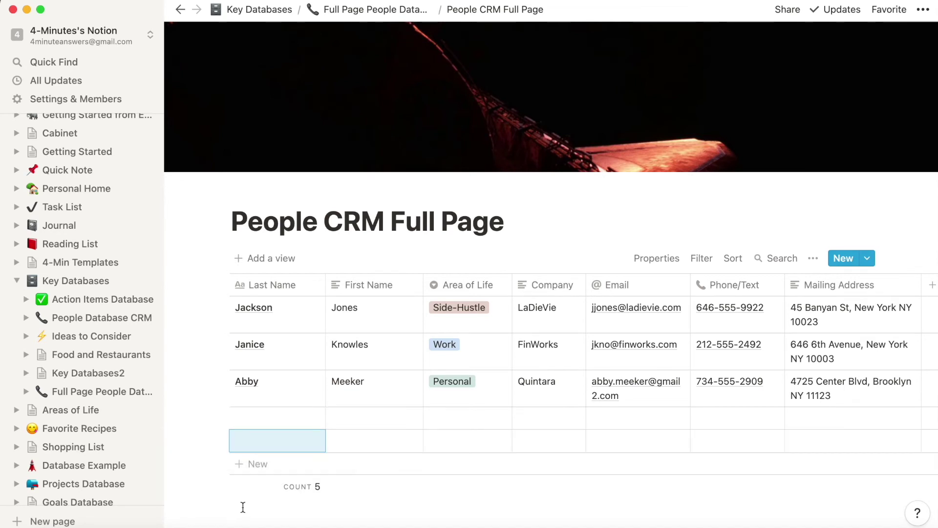
scroll(243, 505, "down", 2)
left_click(241, 456)
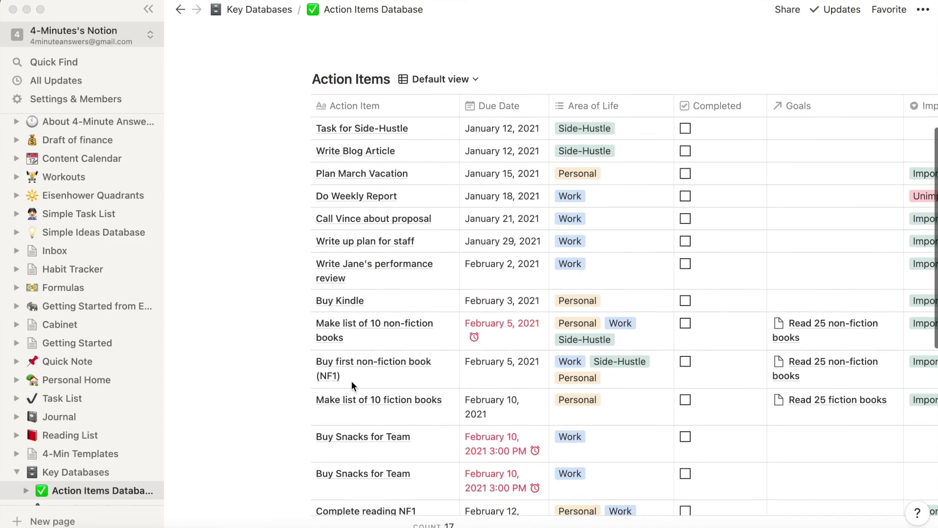
Step: Create a linked view of the Action Items database on the Work Overview page
scroll(351, 385, "down", 1)
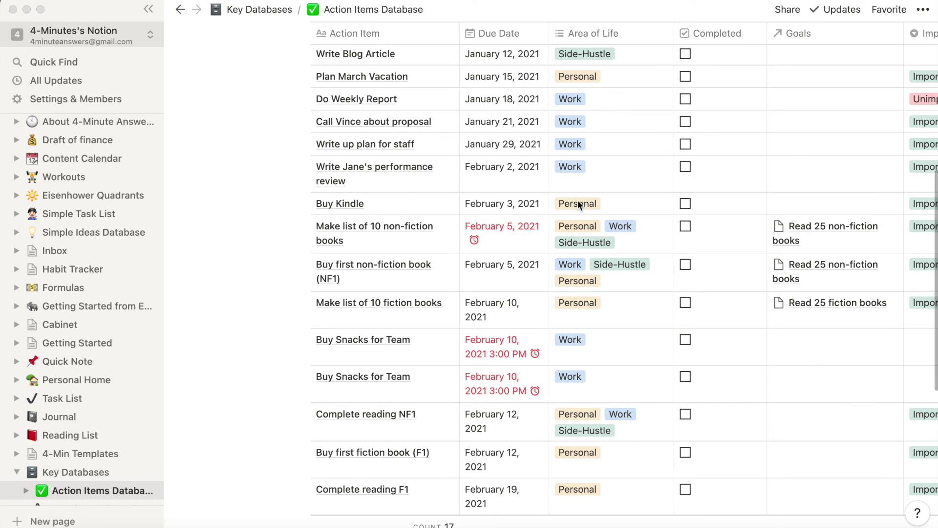
scroll(577, 442, "up", 9)
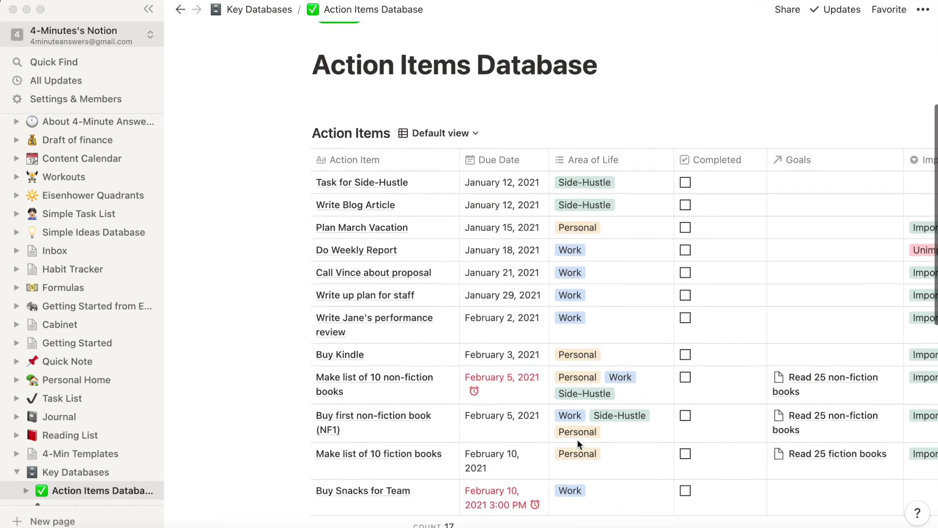
scroll(577, 439, "down", 3)
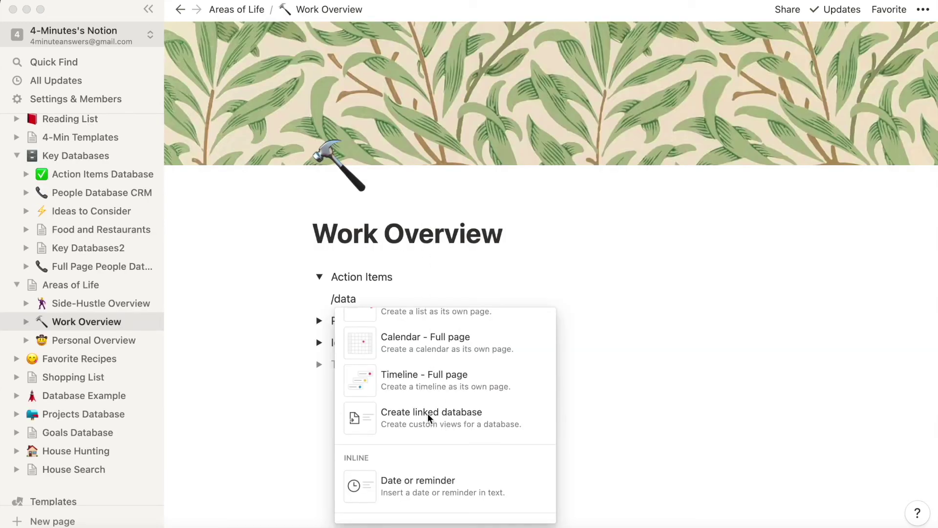
left_click(422, 414)
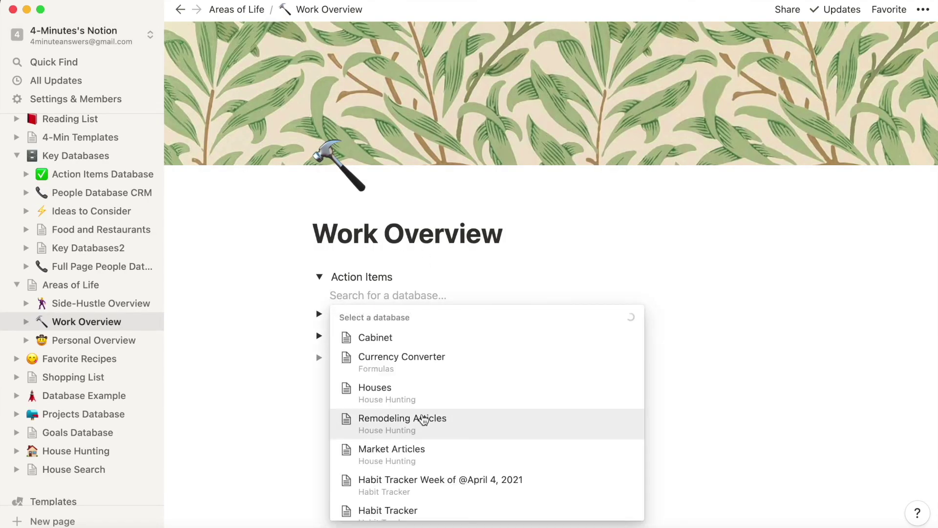
type("action")
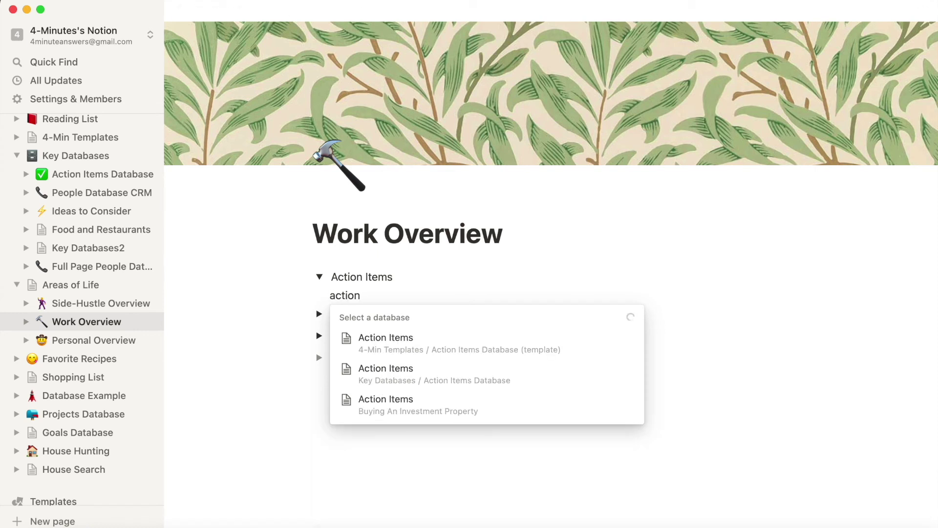
left_click(422, 381)
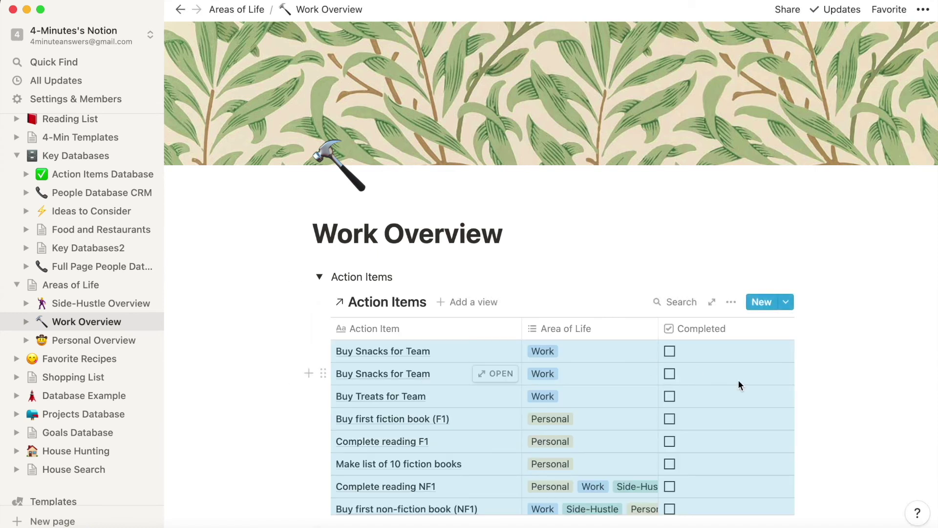
Step: Filter the linked view to rows whose Area of Life contains Work
left_click(731, 303)
left_click(733, 306)
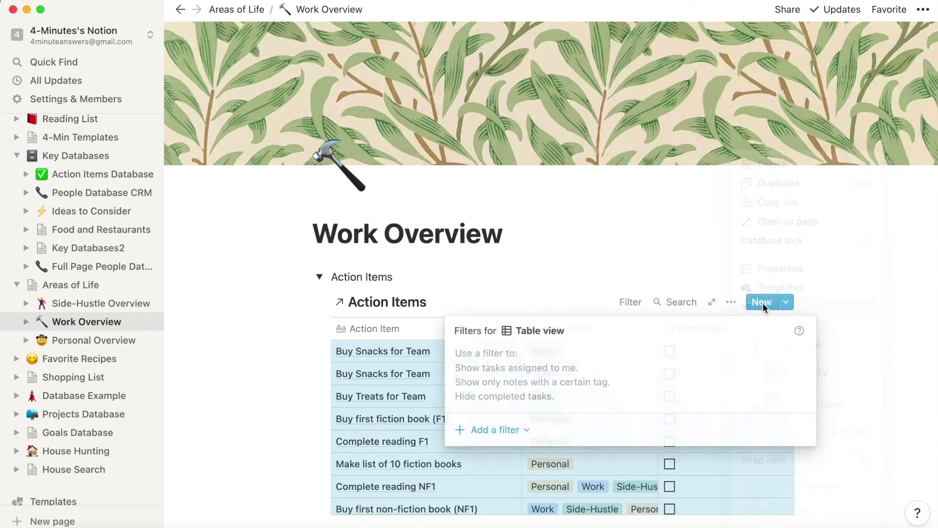
left_click(511, 430)
left_click(516, 455)
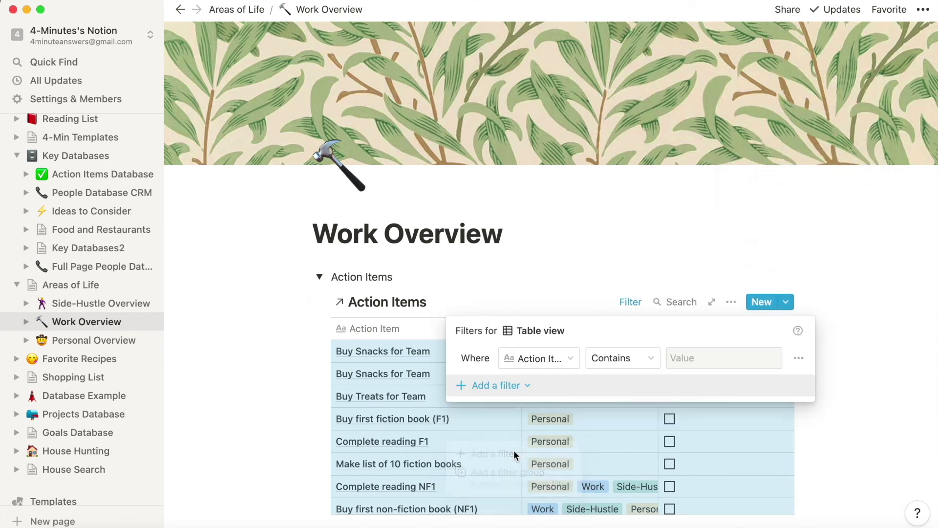
left_click(562, 357)
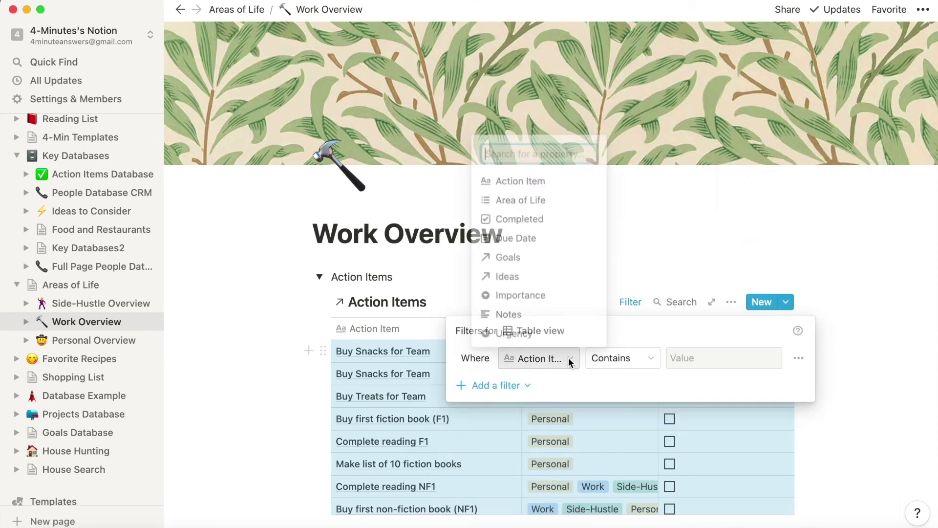
left_click(538, 200)
left_click(675, 359)
type("work")
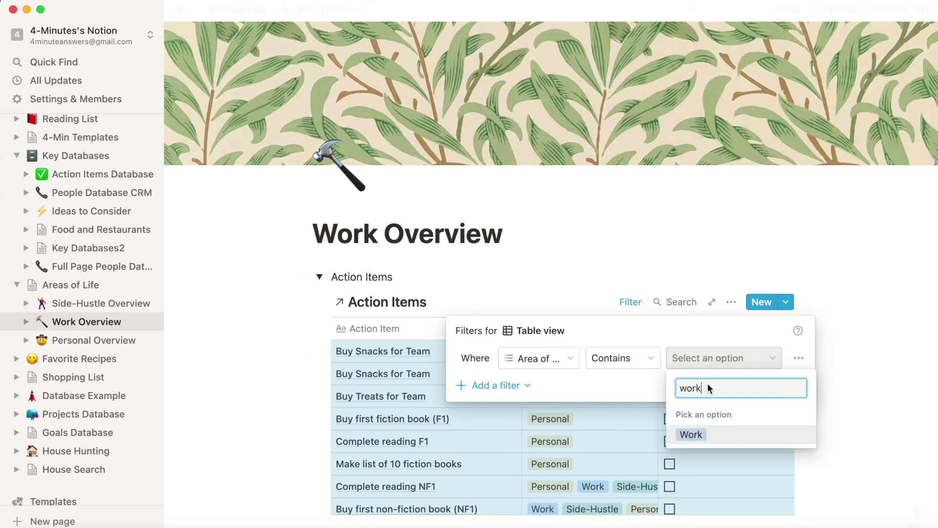
left_click(699, 433)
left_click(640, 266)
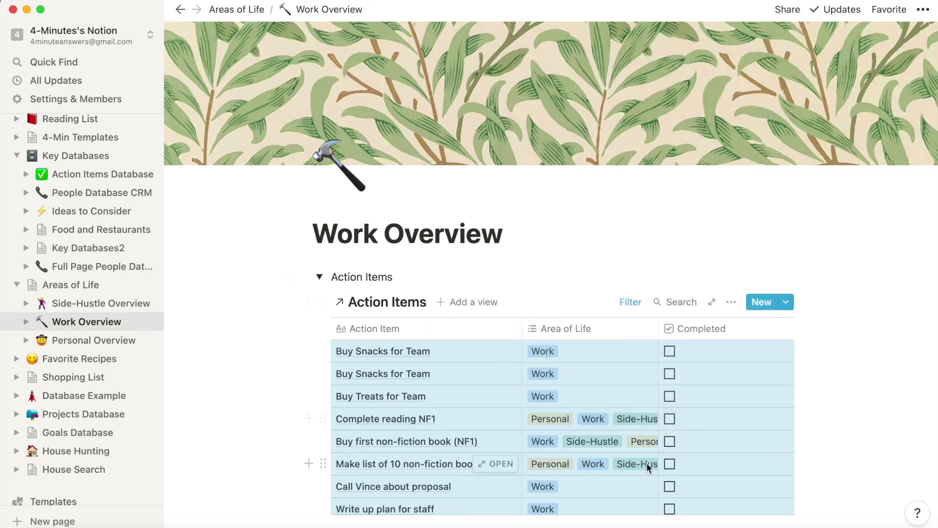
scroll(647, 462, "down", 5)
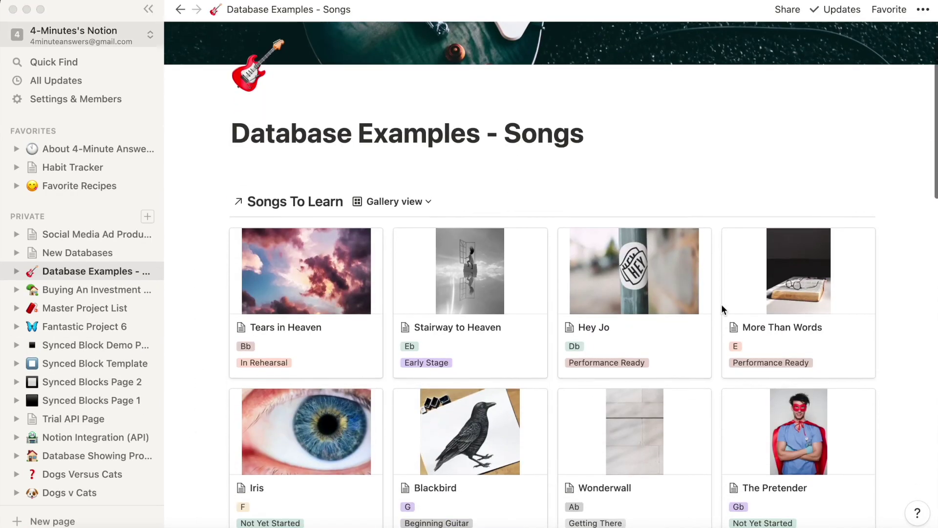
Step: Scroll down the Songs gallery page on the way to the Ad Production calendar
scroll(722, 305, "down", 10)
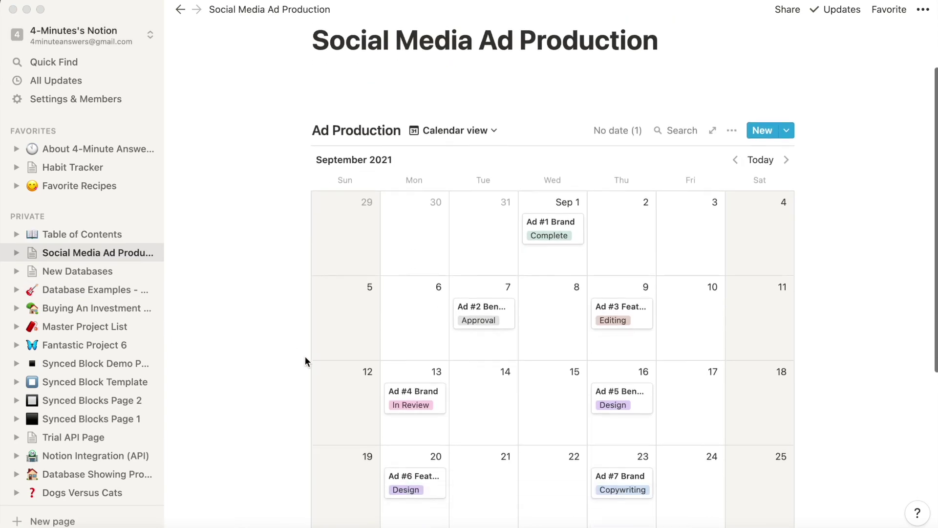
scroll(439, 159, "down", 4)
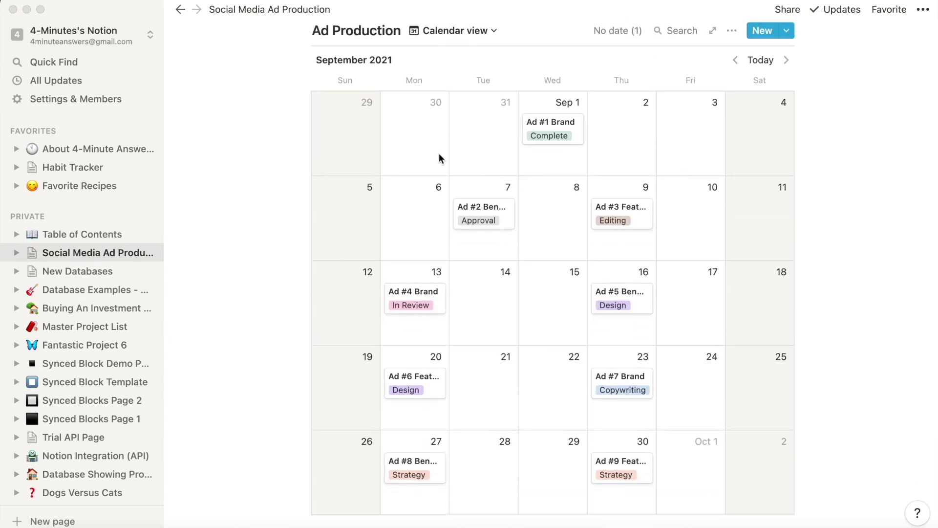